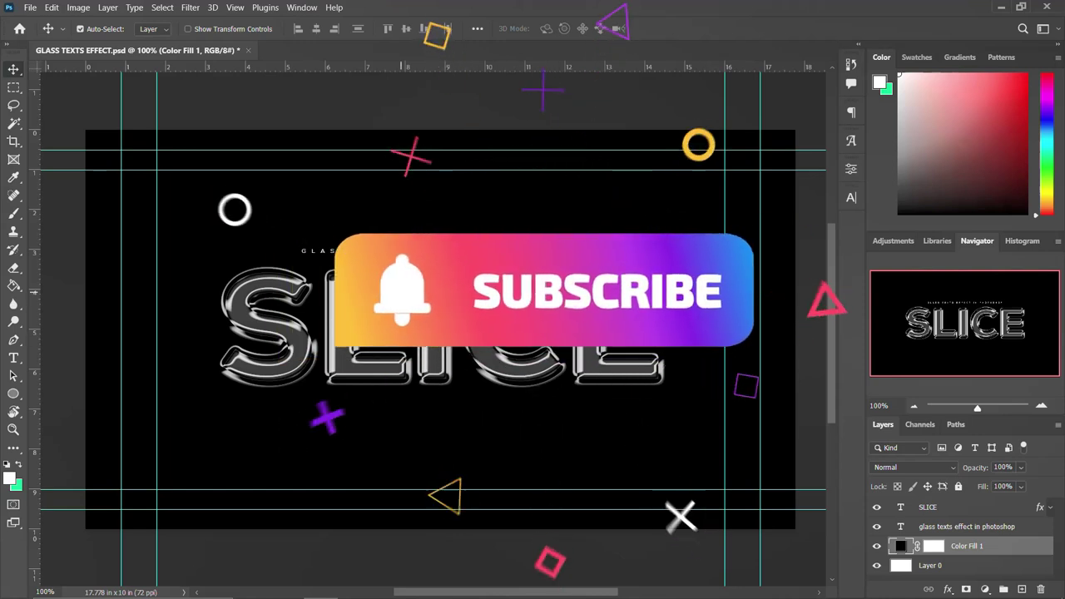
Set the 'glass texts effect in photoshop' subtitle to 15 pt in the Character panel
{"action": "scroll", "coordinate": [401, 316], "scroll_direction": "down", "scroll_amount": 1}
{"action": "scroll", "coordinate": [401, 316], "scroll_direction": "up", "scroll_amount": 2}
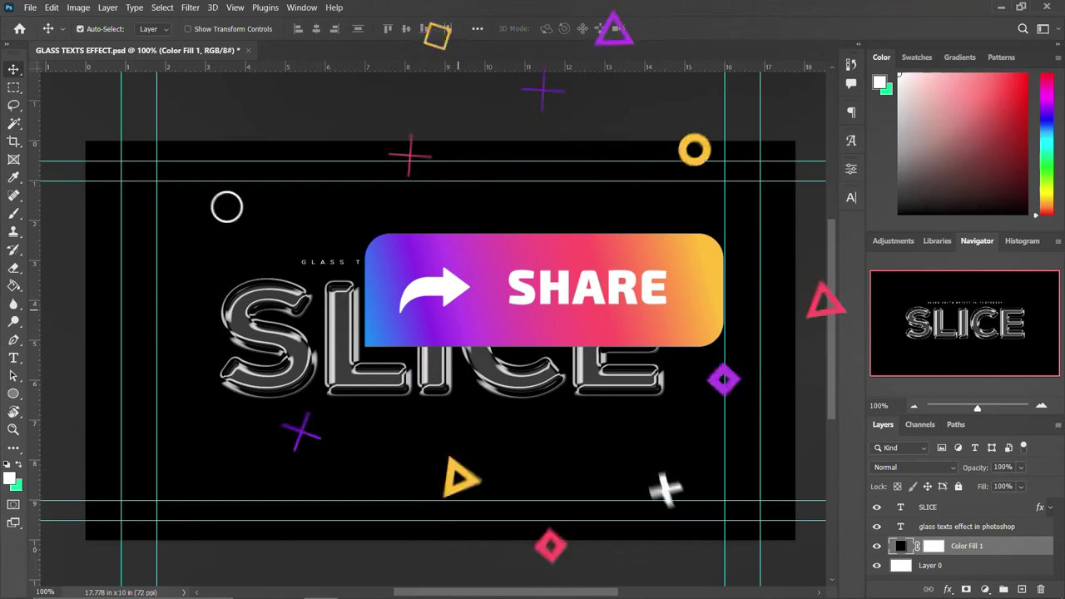
{"action": "key", "text": "alt+bracketright"}
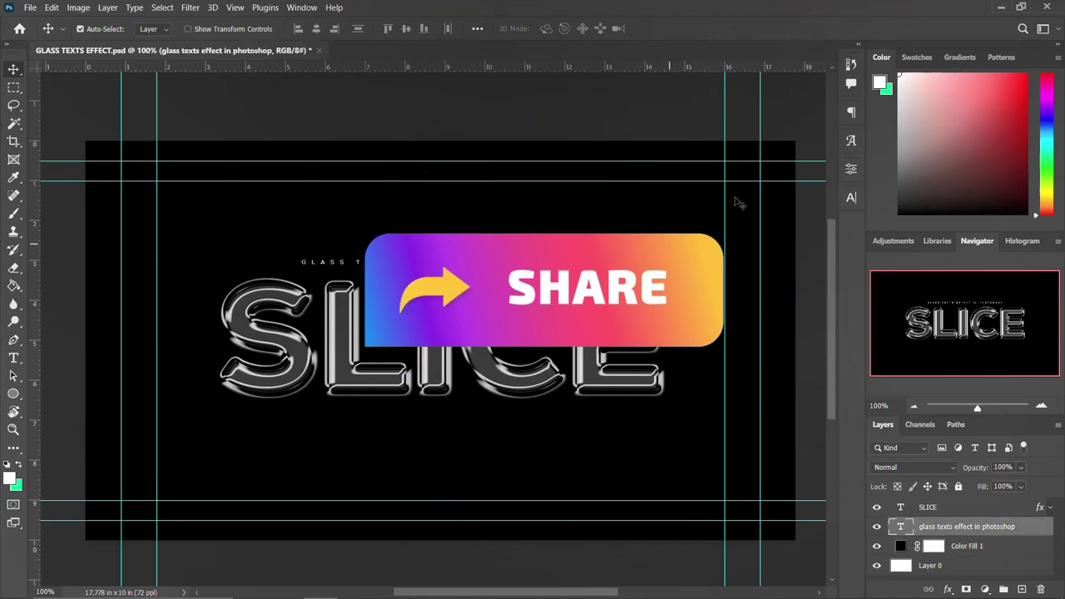
{"action": "left_click", "coordinate": [850, 197]}
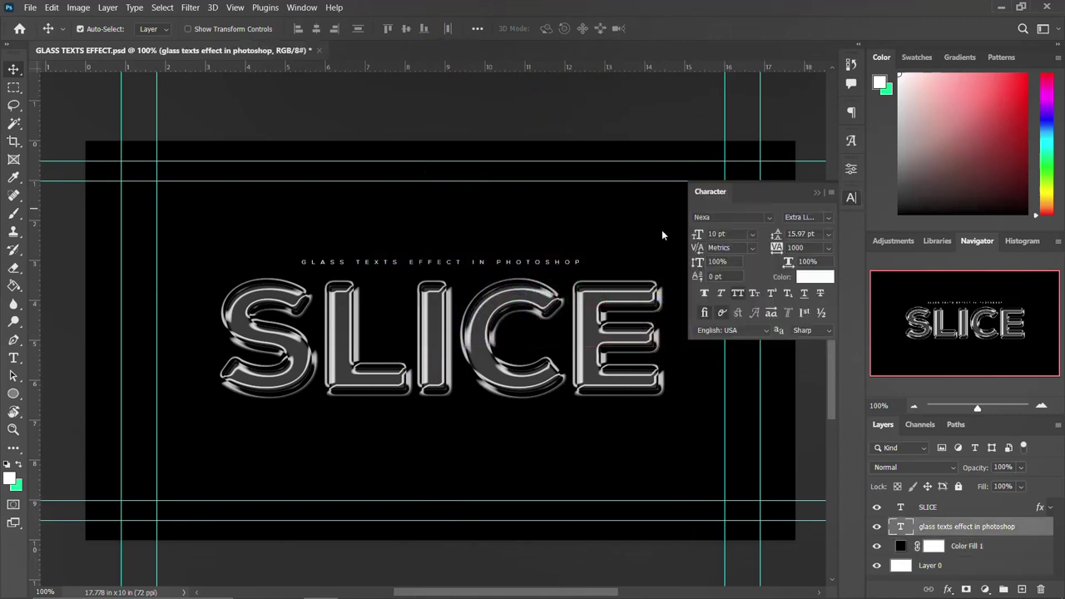
{"action": "double_click", "coordinate": [714, 235]}
{"action": "type", "text": "15"}
{"action": "key", "text": "Return"}
{"action": "left_click", "coordinate": [850, 200]}
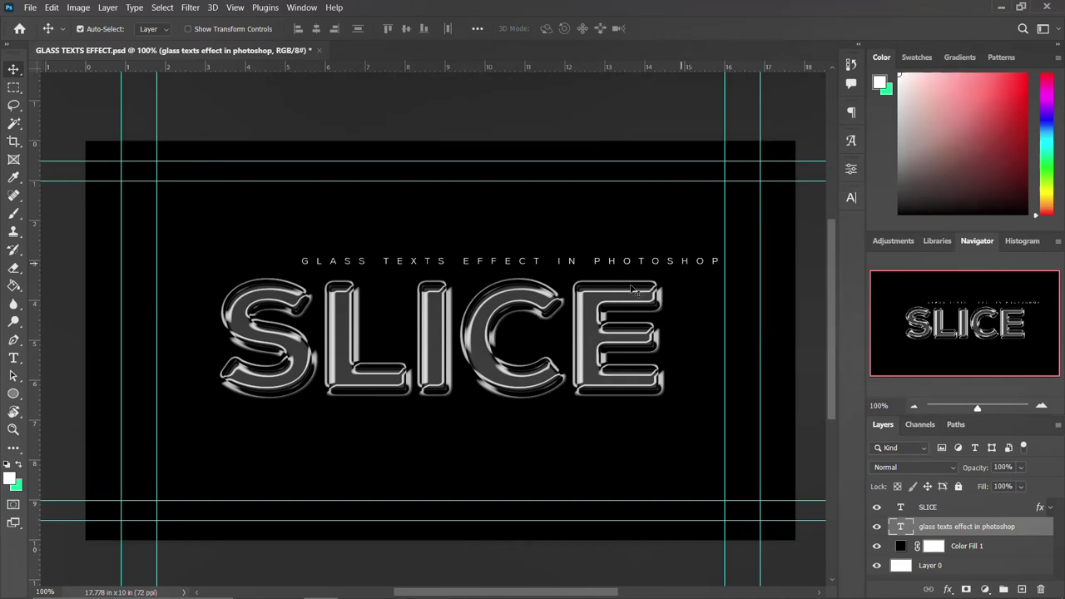
Move the subtitle left so it sits centred above SLICE
{"action": "left_click_drag", "start_coordinate": [633, 268], "coordinate": [586, 270]}
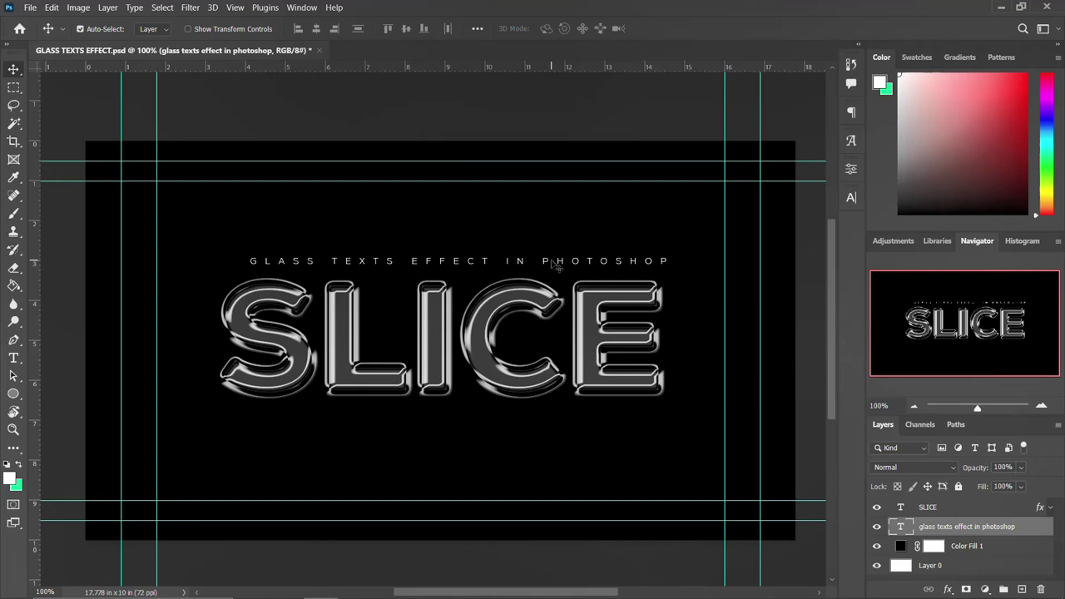
{"action": "scroll", "coordinate": [556, 265], "scroll_direction": "down", "scroll_amount": 1}
{"action": "scroll", "coordinate": [556, 264], "scroll_direction": "up", "scroll_amount": 1}
{"action": "scroll", "coordinate": [554, 265], "scroll_direction": "down", "scroll_amount": 1}
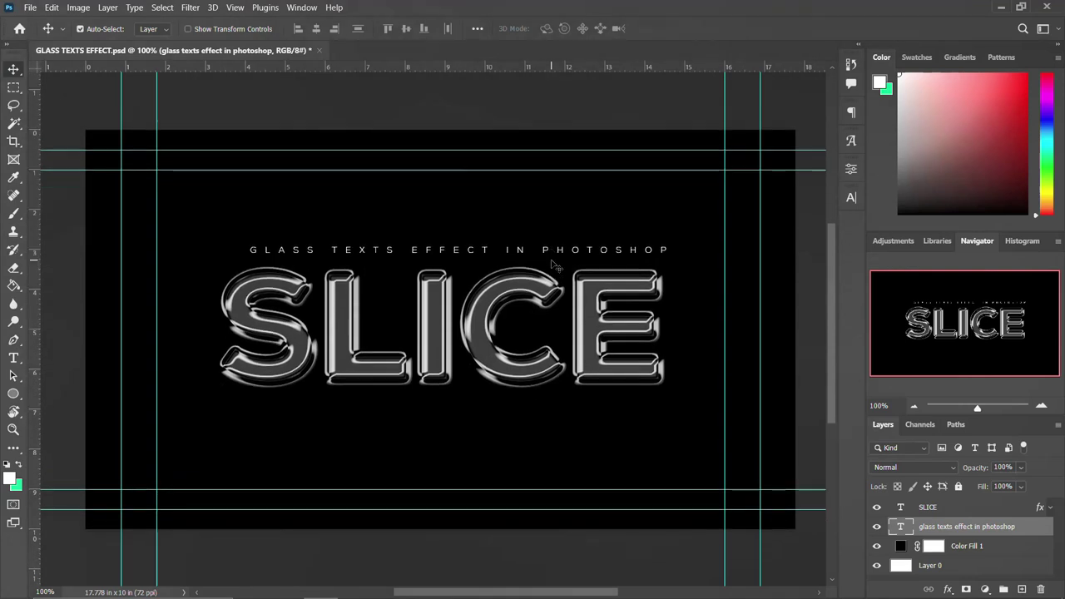
{"action": "scroll", "coordinate": [553, 264], "scroll_direction": "down", "scroll_amount": 1}
{"action": "scroll", "coordinate": [553, 264], "scroll_direction": "up", "scroll_amount": 1}
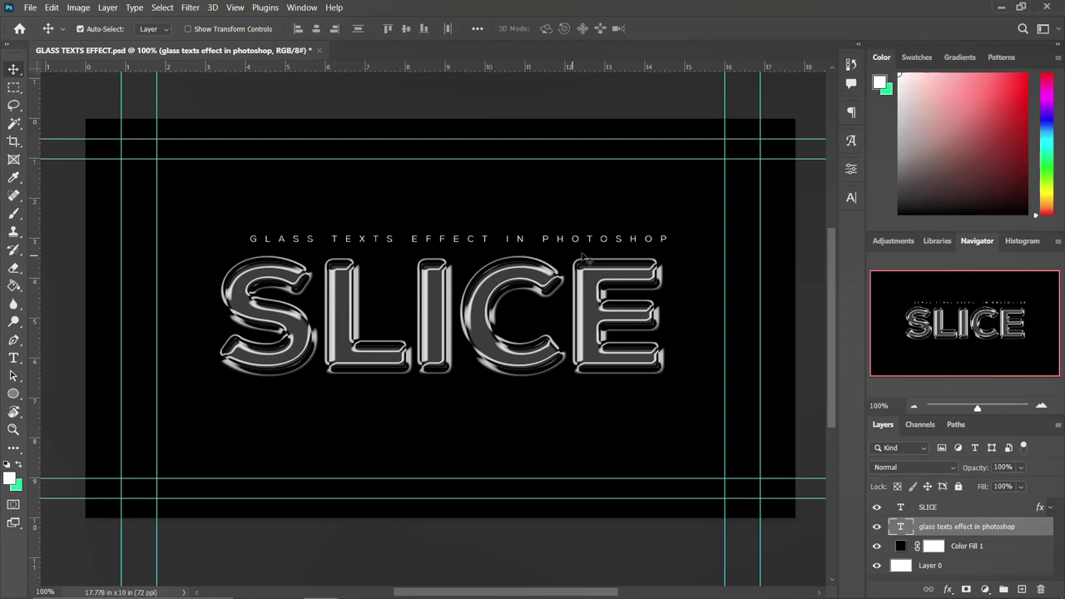
{"action": "scroll", "coordinate": [609, 258], "scroll_direction": "down", "scroll_amount": 1}
{"action": "scroll", "coordinate": [609, 257], "scroll_direction": "up", "scroll_amount": 2}
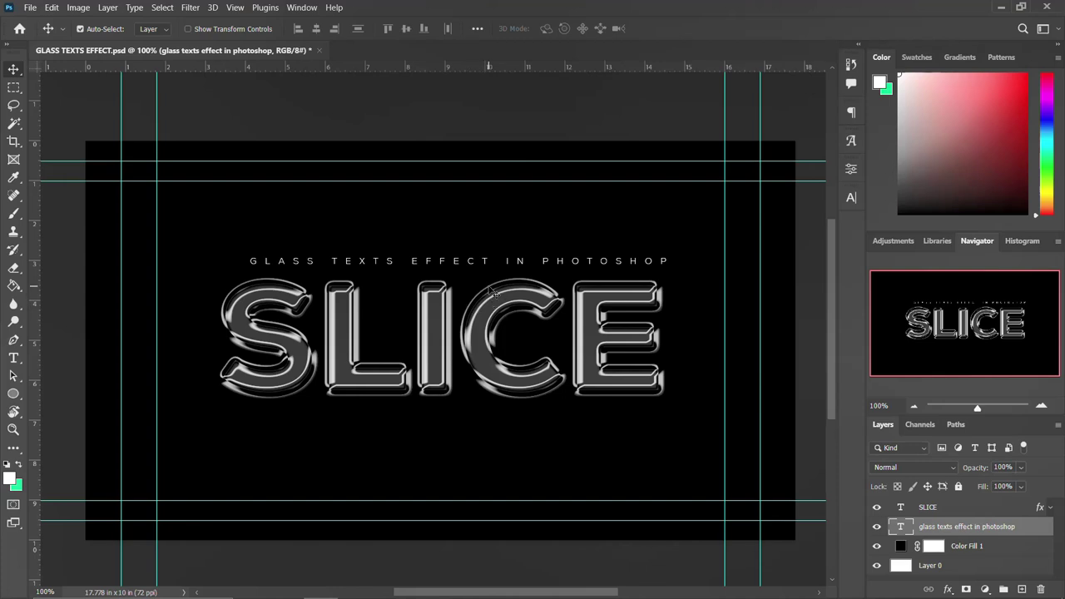
{"action": "scroll", "coordinate": [497, 292], "scroll_direction": "up", "scroll_amount": 1}
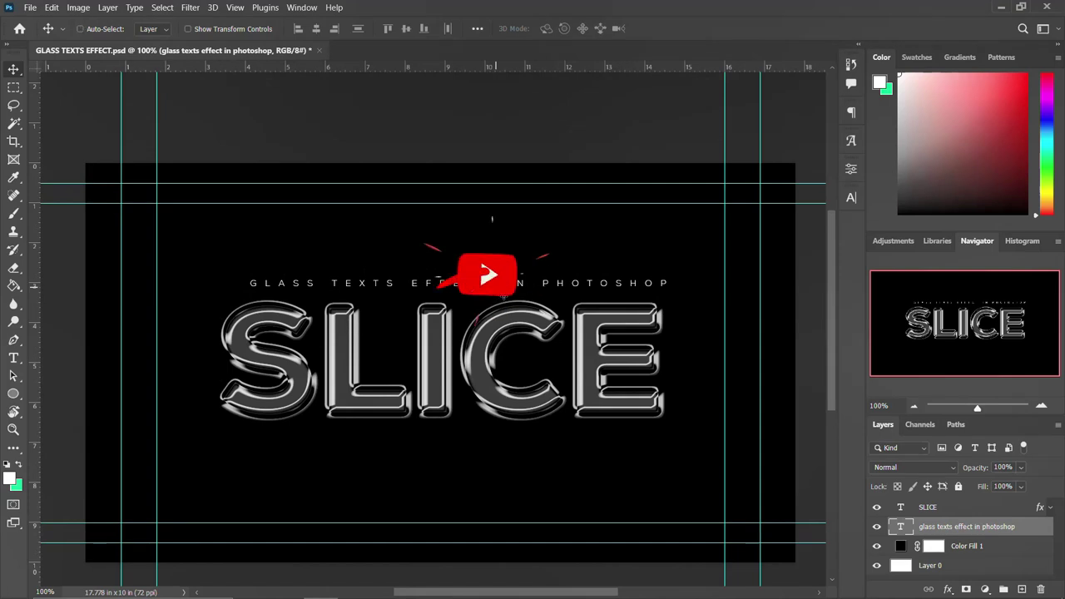
Create a 1920 × 1080 px Clipboard-preset document named GLASS TEXT EFFECT
{"action": "key", "text": "ctrl+n"}
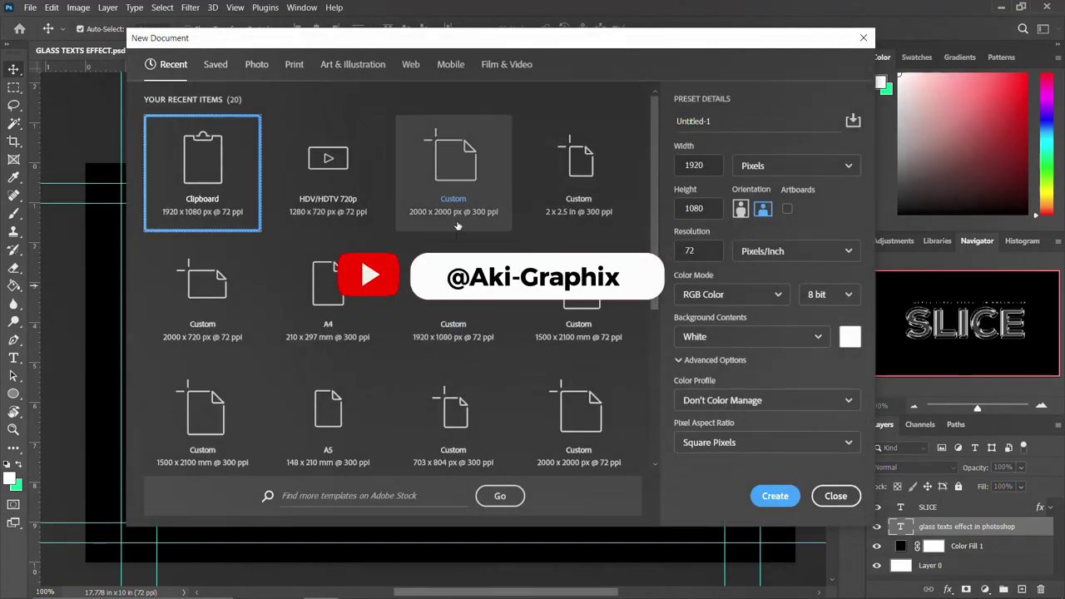
{"action": "left_click", "coordinate": [194, 175]}
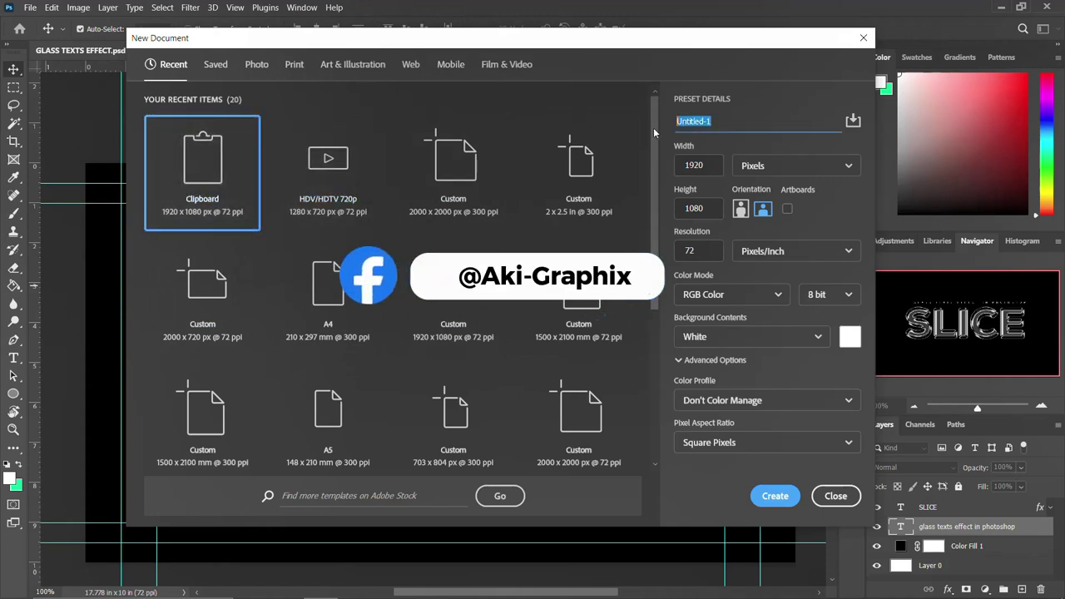
{"action": "type", "text": "GLASS TEX"}
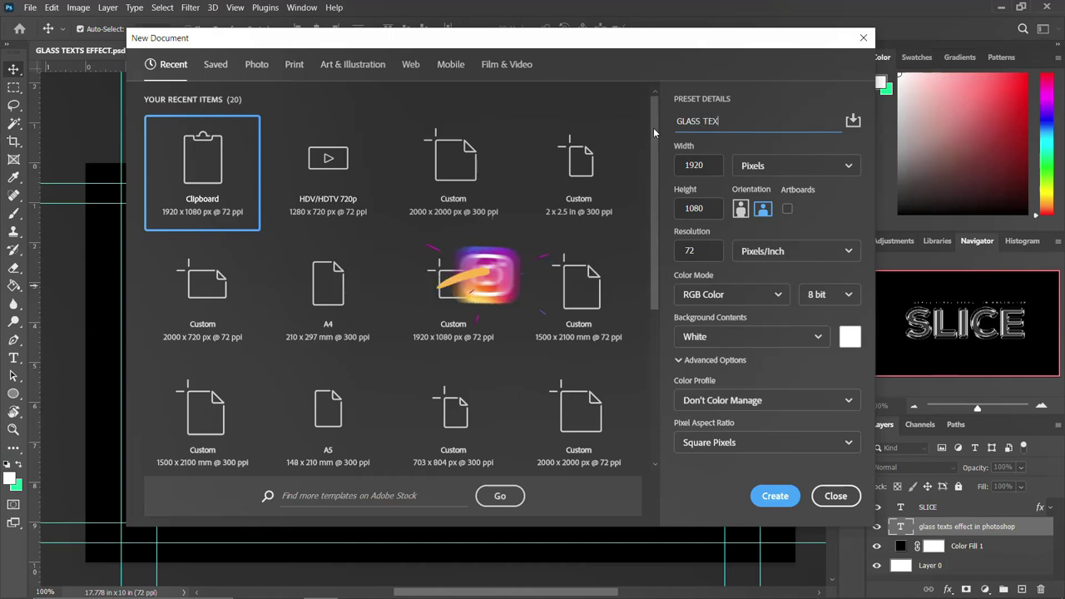
{"action": "type", "text": "T EFFECT"}
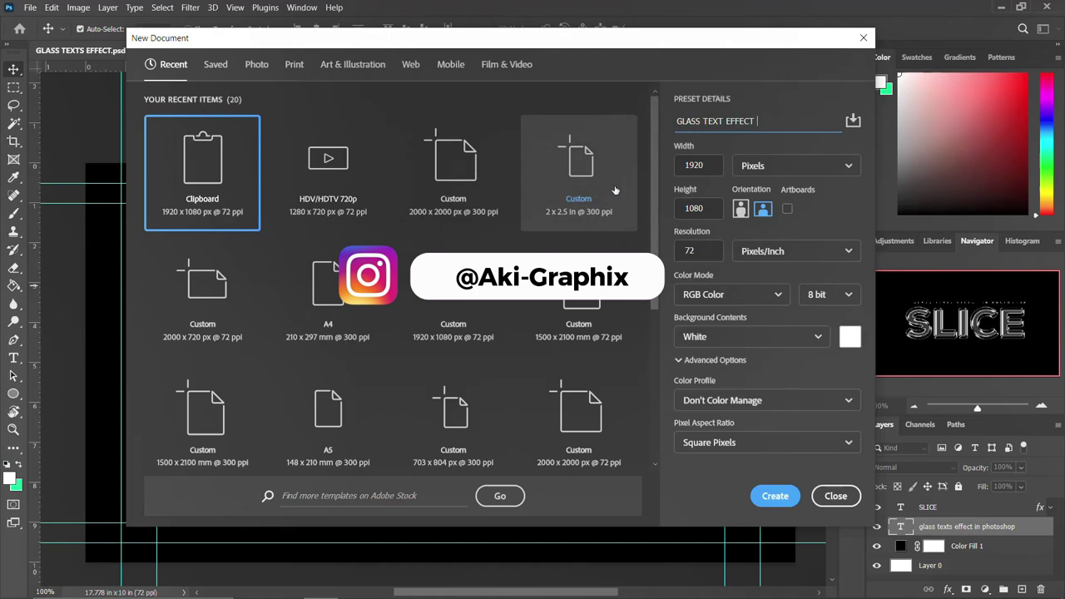
{"action": "left_click", "coordinate": [772, 498]}
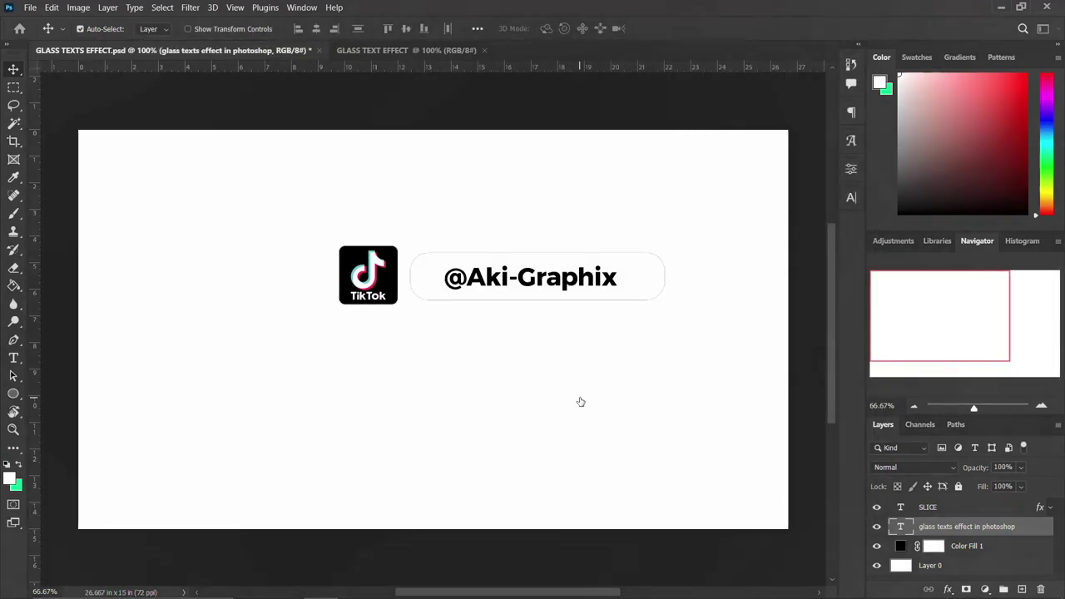
Unlock the background into Layer 0 and add a black #000000 Solid Color fill layer
{"action": "left_click", "coordinate": [1042, 509]}
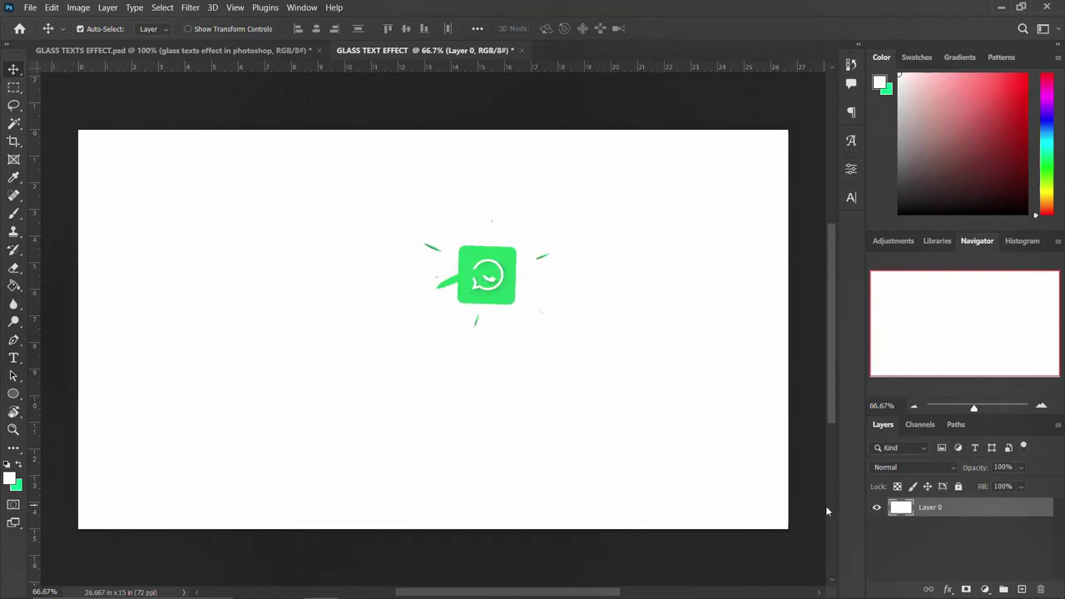
{"action": "left_click", "coordinate": [985, 589]}
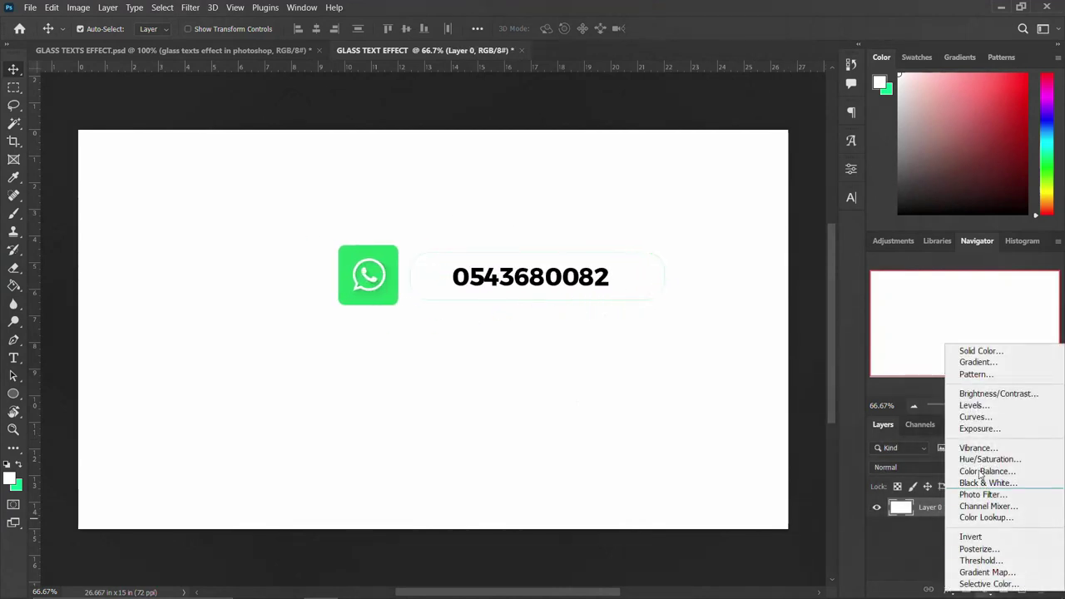
{"action": "left_click", "coordinate": [978, 351]}
{"action": "left_click", "coordinate": [634, 372]}
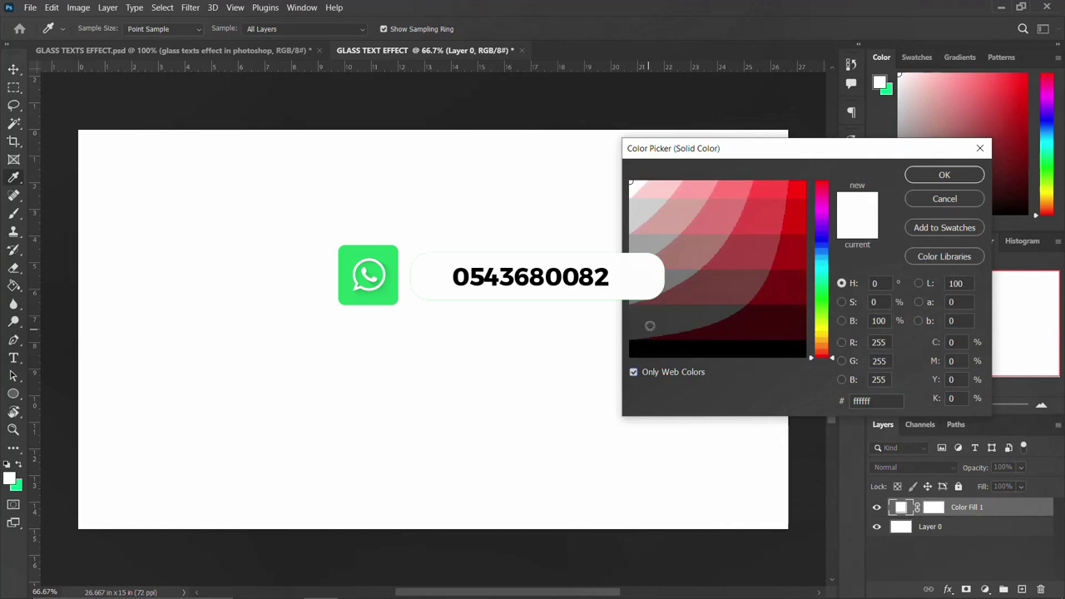
{"action": "left_click", "coordinate": [637, 357]}
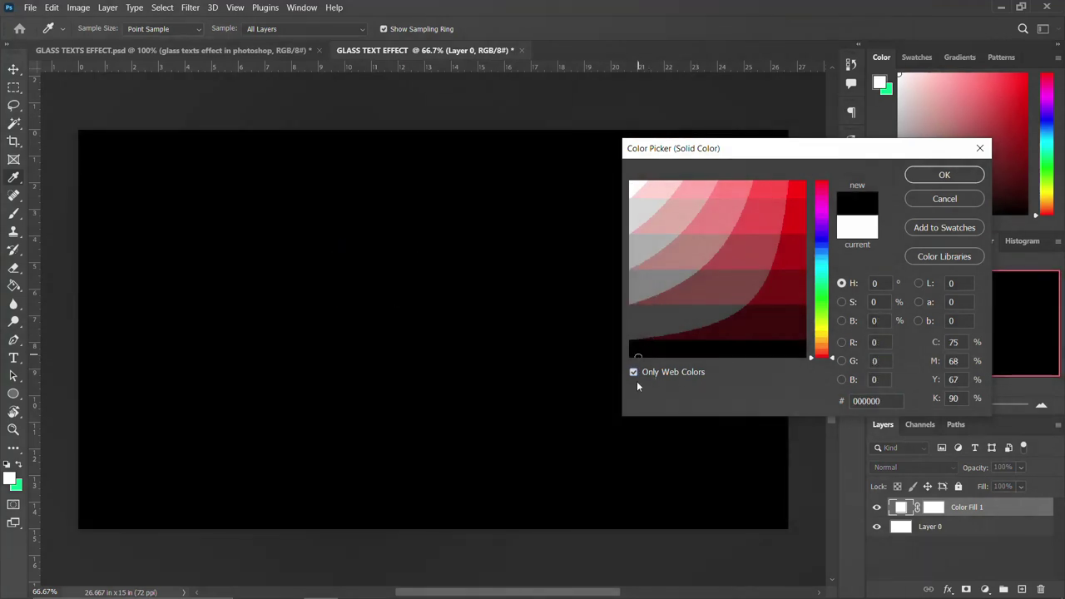
{"action": "left_click", "coordinate": [634, 372]}
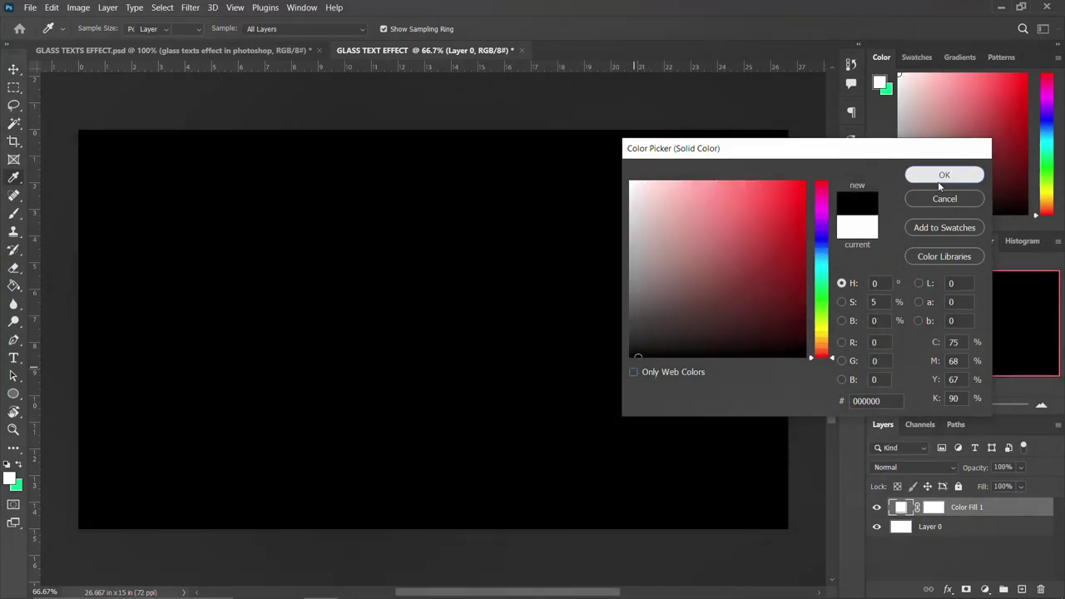
{"action": "left_click", "coordinate": [938, 177]}
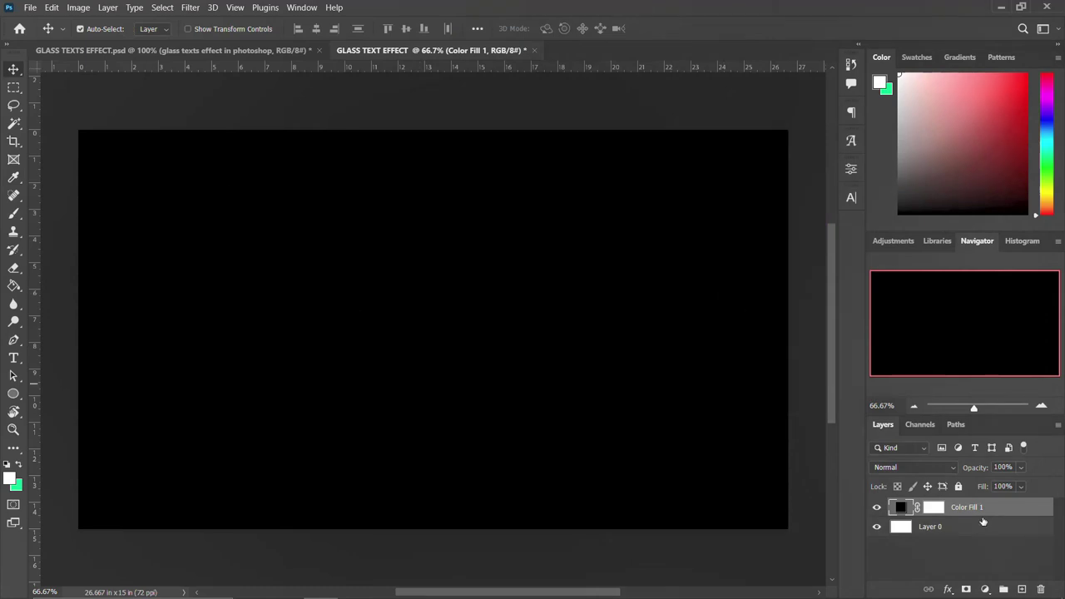
{"action": "left_click", "coordinate": [13, 358]}
Add a text layer reading SLICE on the black canvas
{"action": "left_click", "coordinate": [272, 328]}
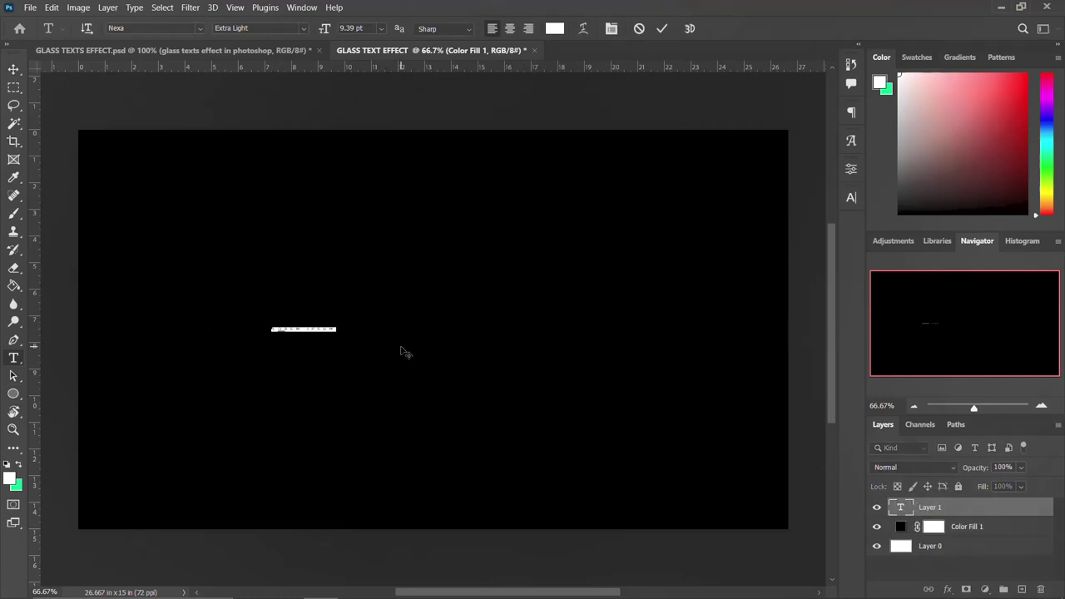
{"action": "left_click", "coordinate": [299, 346]}
{"action": "double_click", "coordinate": [300, 327]}
{"action": "triple_click", "coordinate": [300, 327]}
{"action": "left_click", "coordinate": [299, 327]}
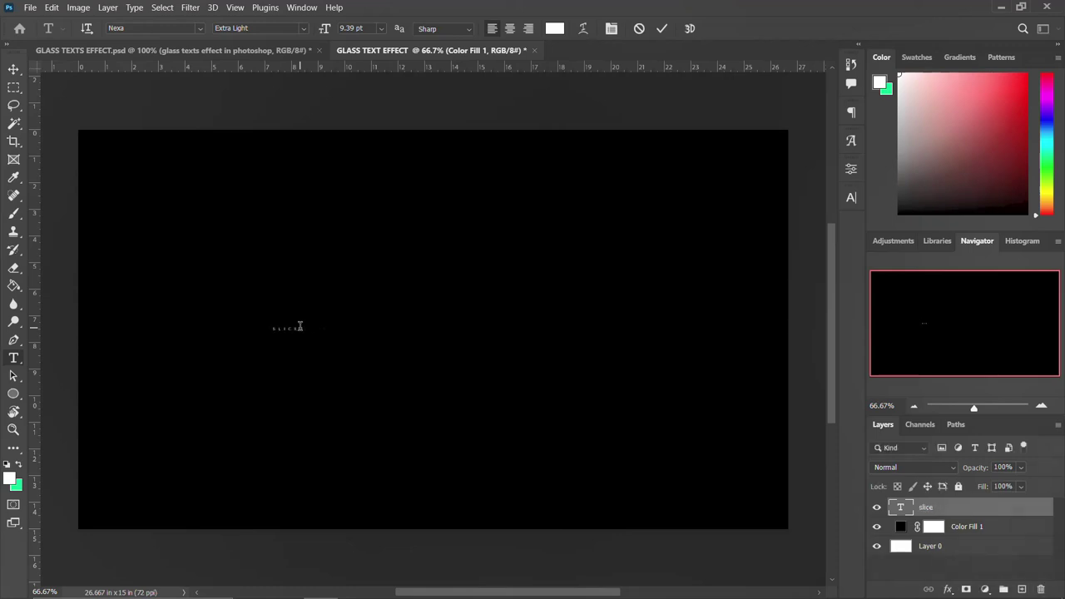
{"action": "key", "text": "ctrl+Return"}
Set SLICE to 100 pt with 0 tracking in the Character panel
{"action": "left_click", "coordinate": [851, 198]}
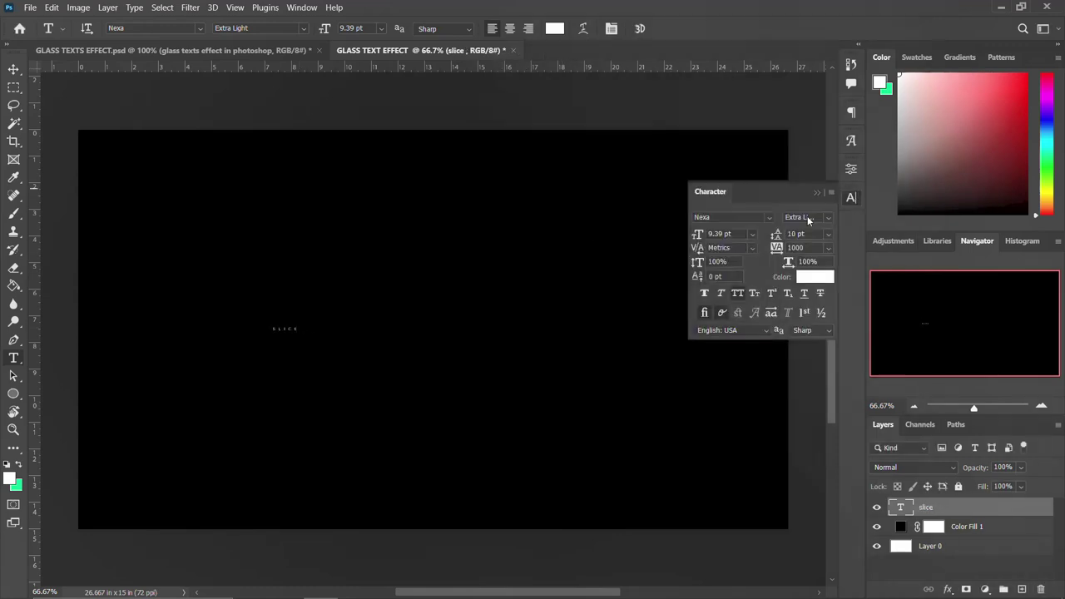
{"action": "left_click", "coordinate": [716, 233]}
{"action": "type", "text": "50"}
{"action": "key", "text": "Return"}
{"action": "left_click", "coordinate": [776, 249]}
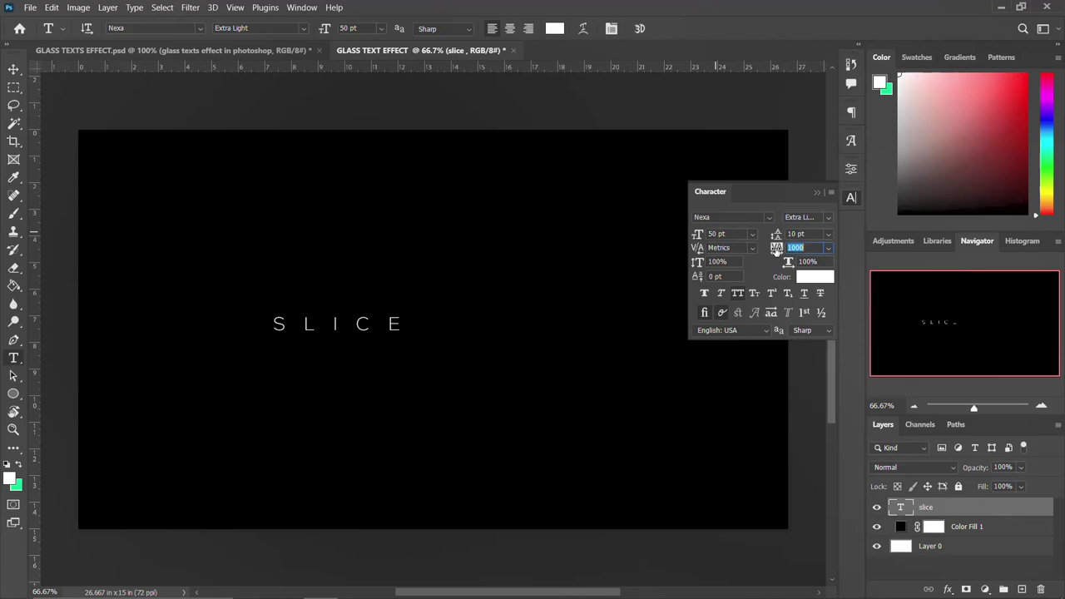
{"action": "type", "text": "0"}
{"action": "key", "text": "Return"}
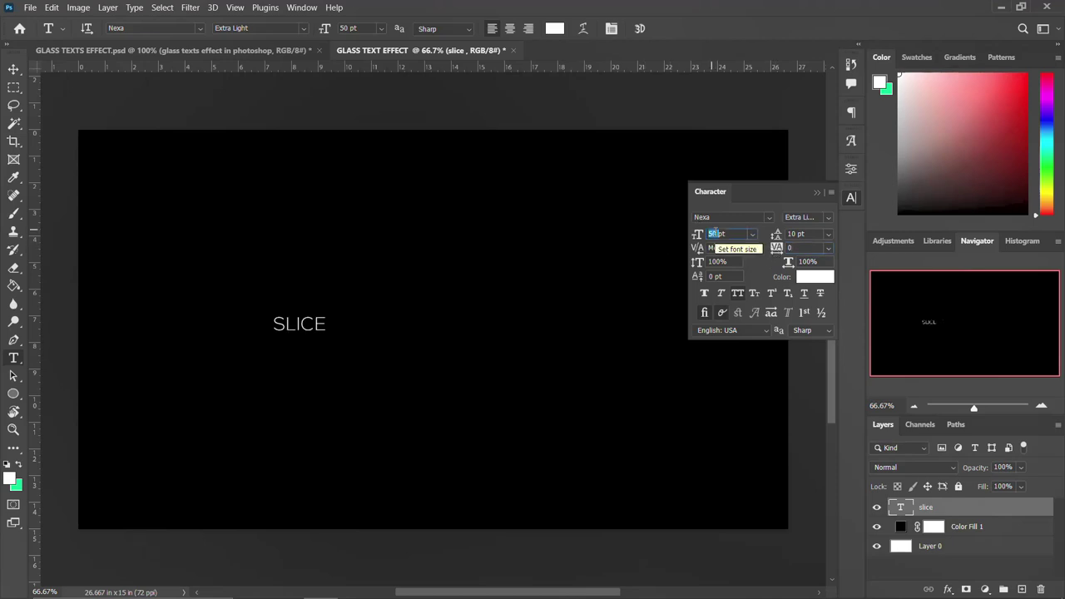
{"action": "double_click", "coordinate": [714, 233]}
{"action": "type", "text": "100"}
{"action": "key", "text": "Return"}
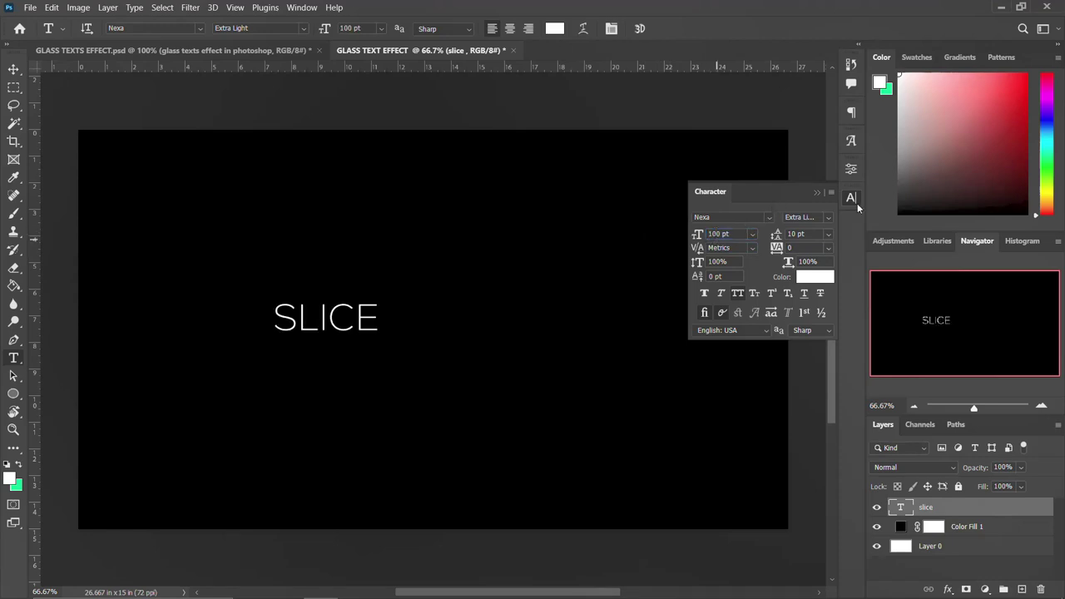
{"action": "left_click", "coordinate": [857, 203]}
Scale SLICE up about three times and centre it on the canvas
{"action": "key", "text": "ctrl+t"}
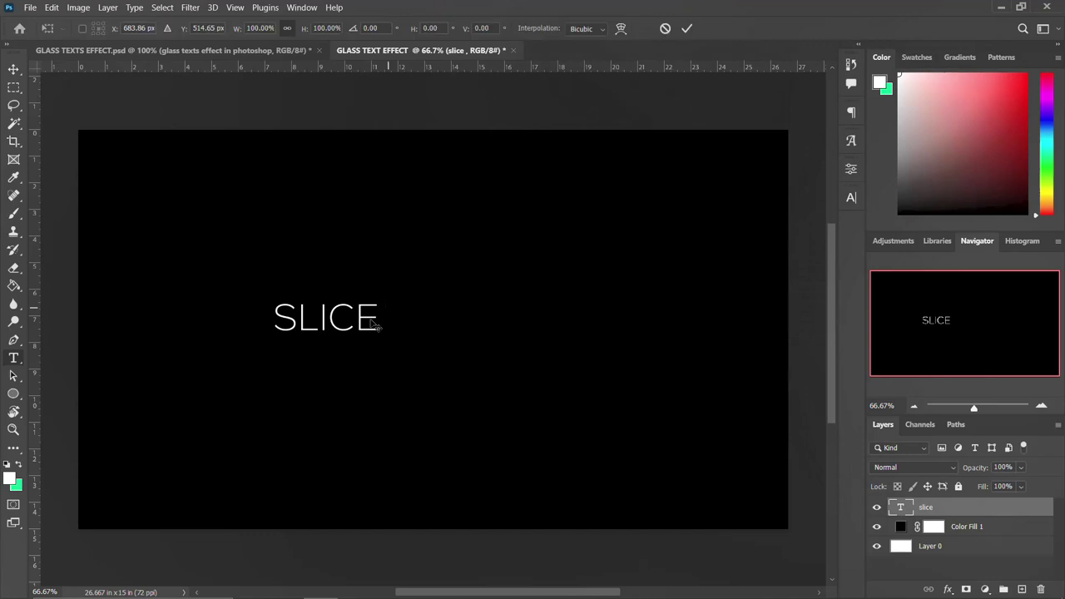
{"action": "left_click_drag", "start_coordinate": [389, 340], "coordinate": [507, 380]}
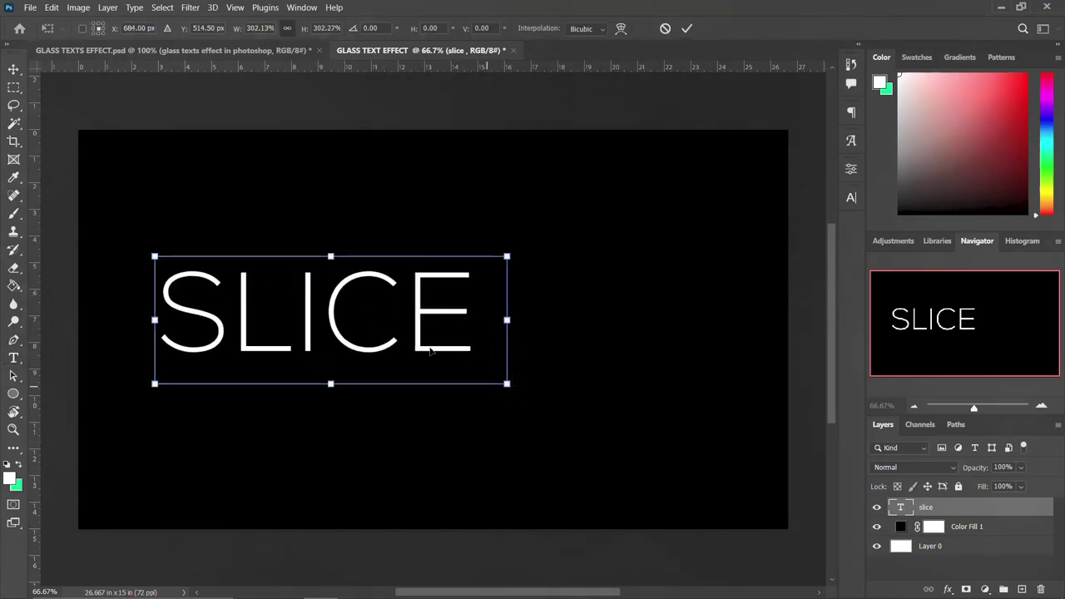
{"action": "left_click_drag", "start_coordinate": [436, 347], "coordinate": [536, 349]}
{"action": "key", "text": "Return"}
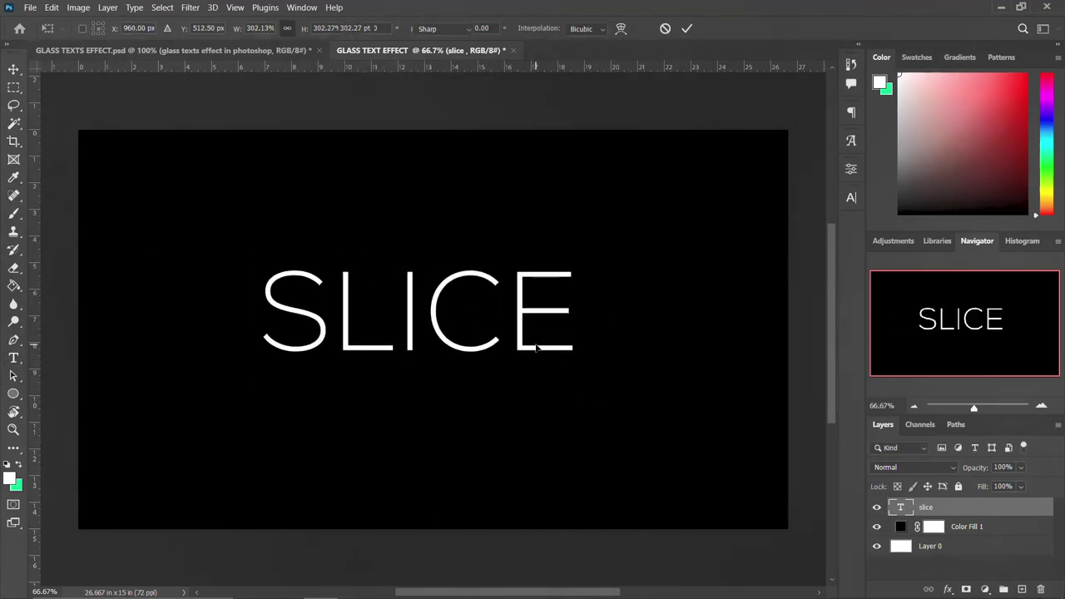
{"action": "key", "text": "t"}
{"action": "left_click", "coordinate": [397, 295]}
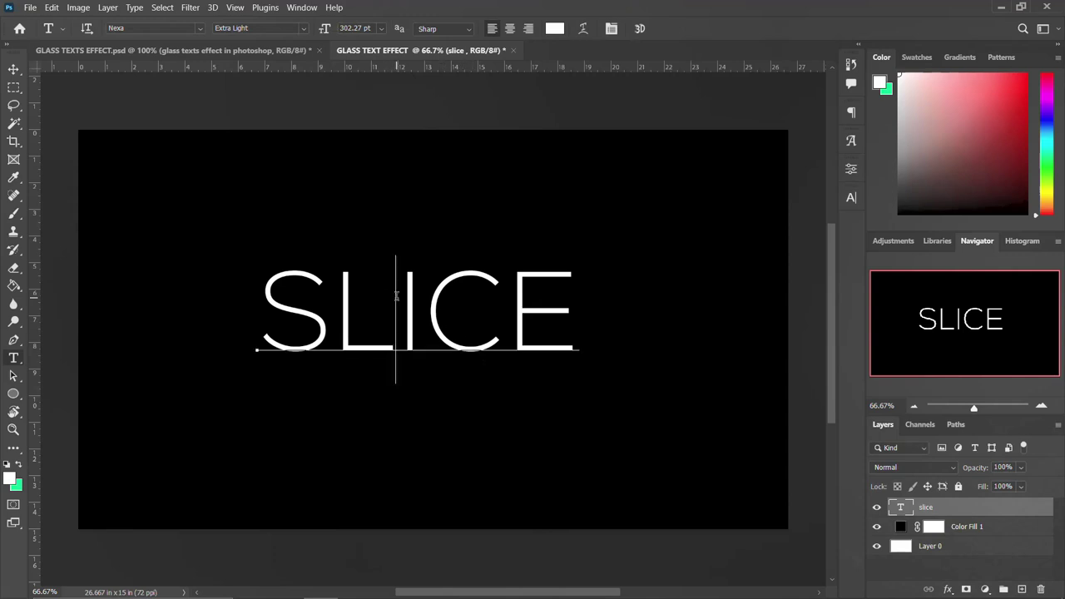
Replace SLICE with the word WELCOME and shift it left into view
{"action": "key", "text": "ctrl+a"}
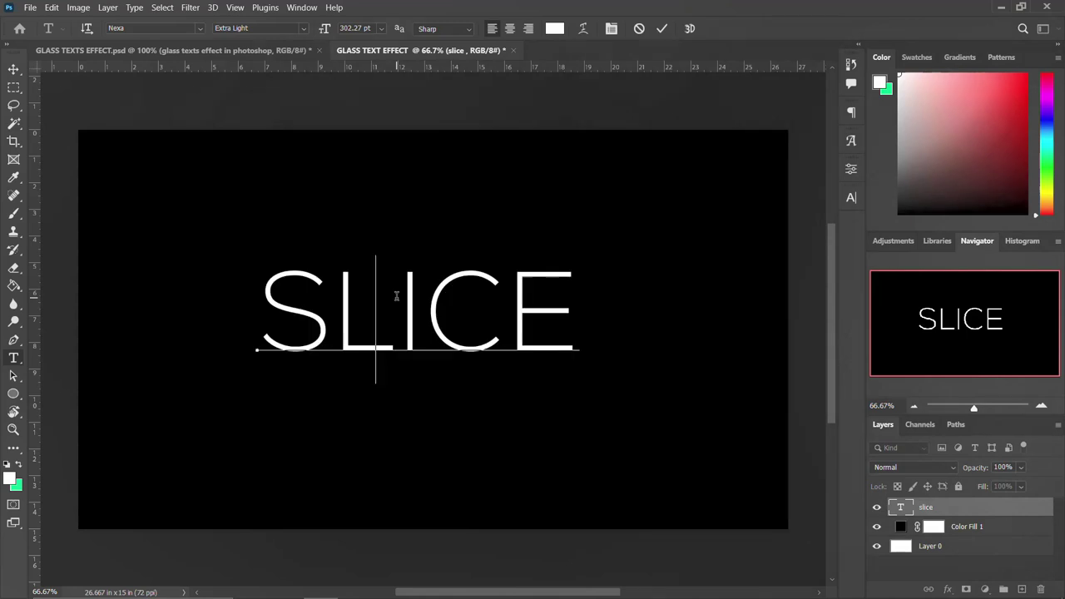
{"action": "type", "text": "WELCOM"}
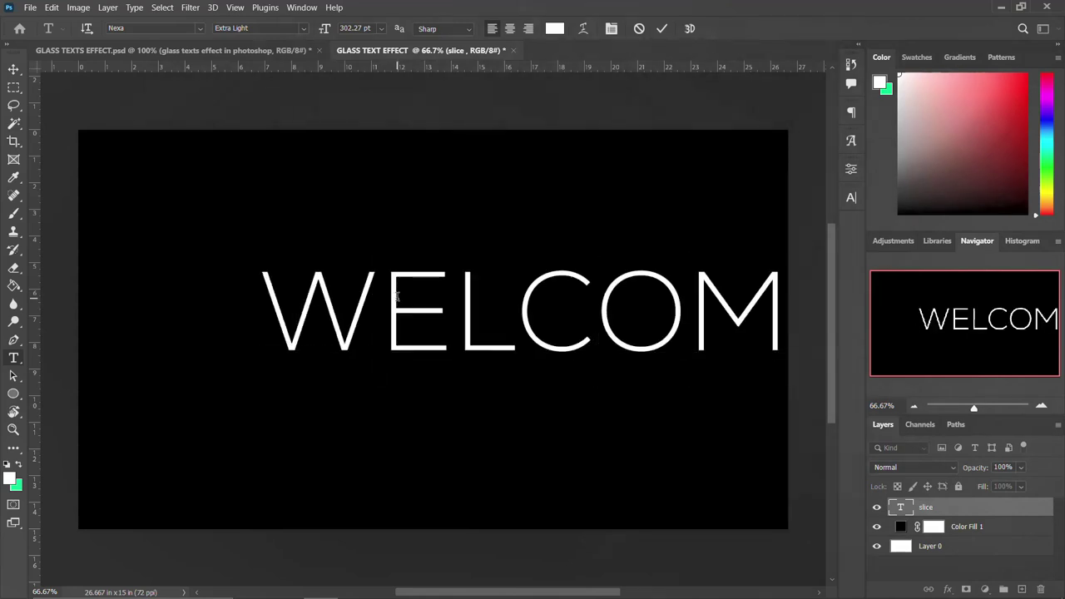
{"action": "key", "text": "ctrl+Return"}
{"action": "key", "text": "v"}
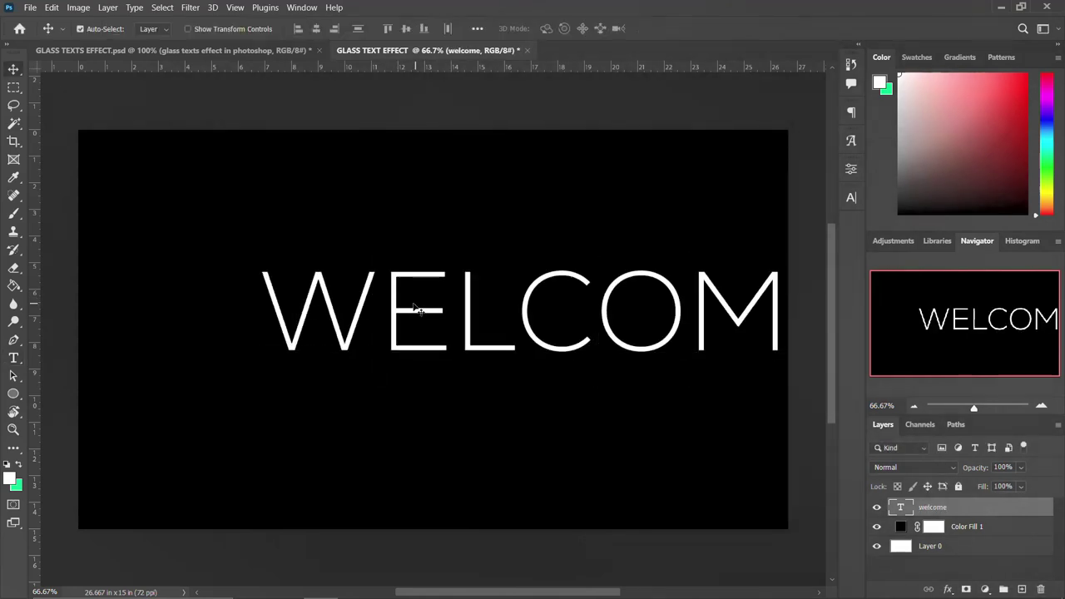
{"action": "left_click_drag", "start_coordinate": [392, 318], "coordinate": [262, 315]}
Set WELCOME in Akira Expanded at 100 pt and move it toward the centre
{"action": "left_click", "coordinate": [850, 197]}
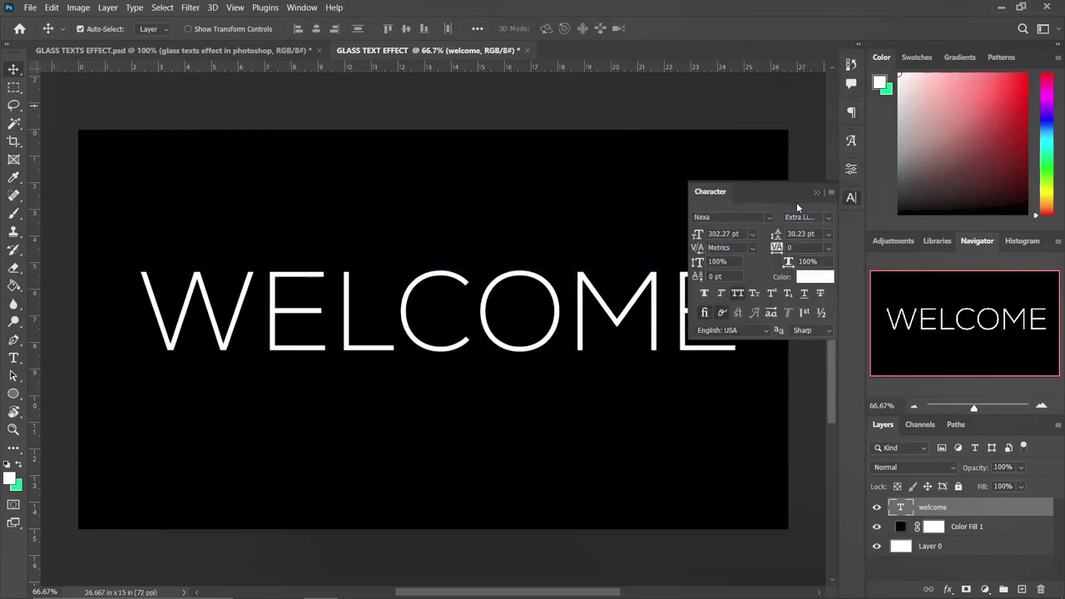
{"action": "left_click", "coordinate": [766, 217]}
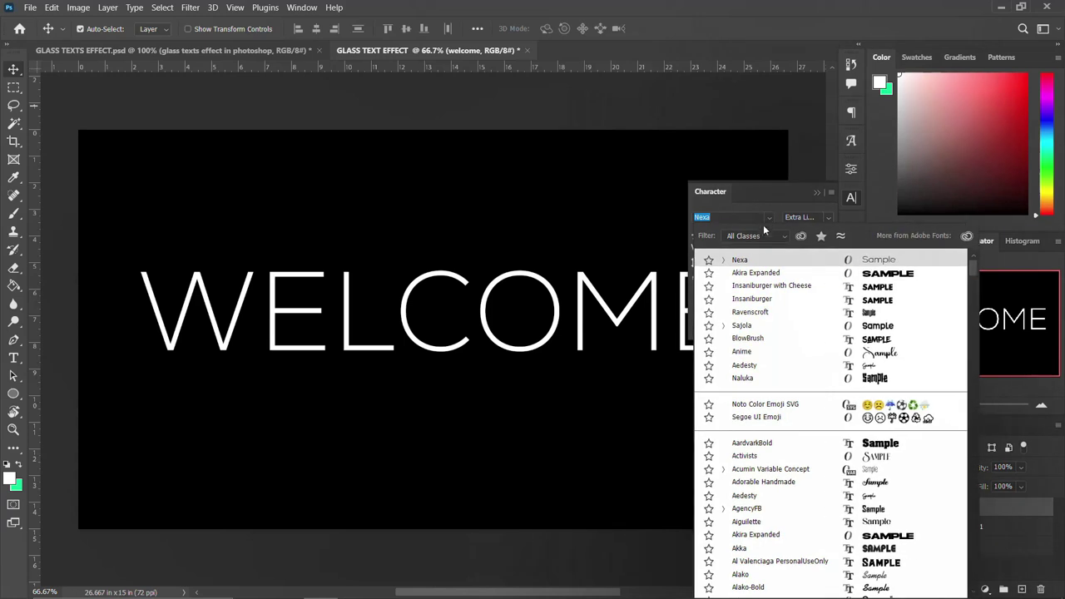
{"action": "left_click", "coordinate": [754, 275]}
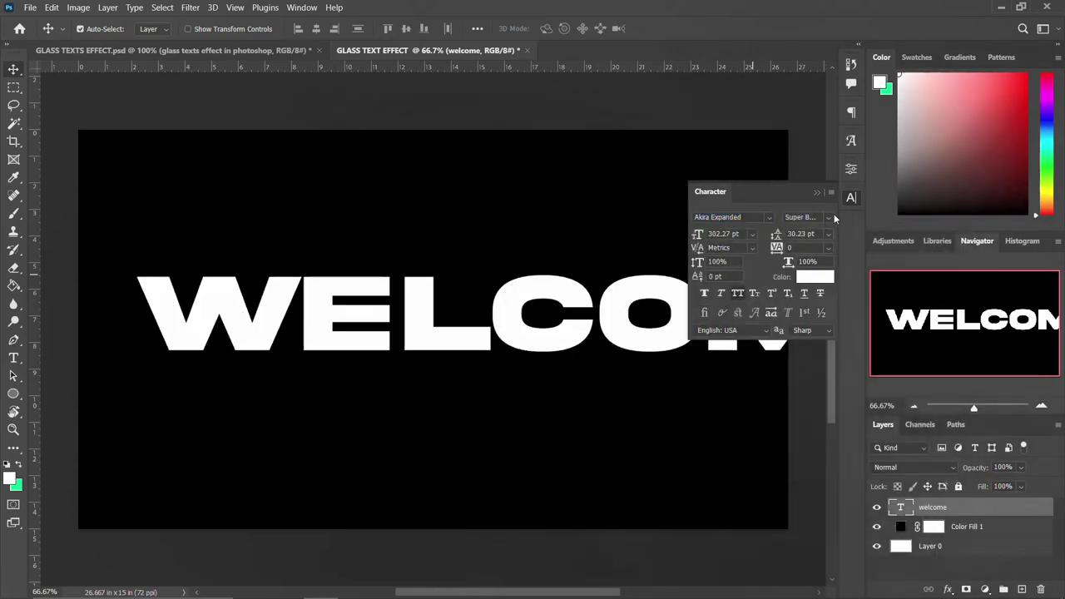
{"action": "left_click", "coordinate": [720, 232]}
{"action": "type", "text": "100"}
{"action": "key", "text": "Return"}
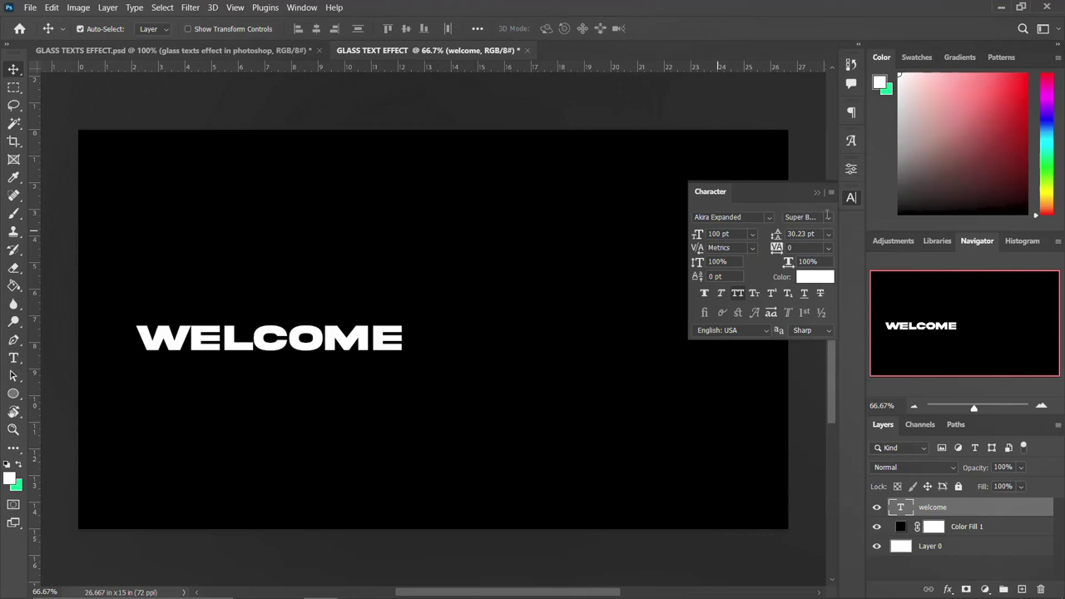
{"action": "left_click", "coordinate": [849, 200]}
{"action": "left_click_drag", "start_coordinate": [279, 341], "coordinate": [423, 318]}
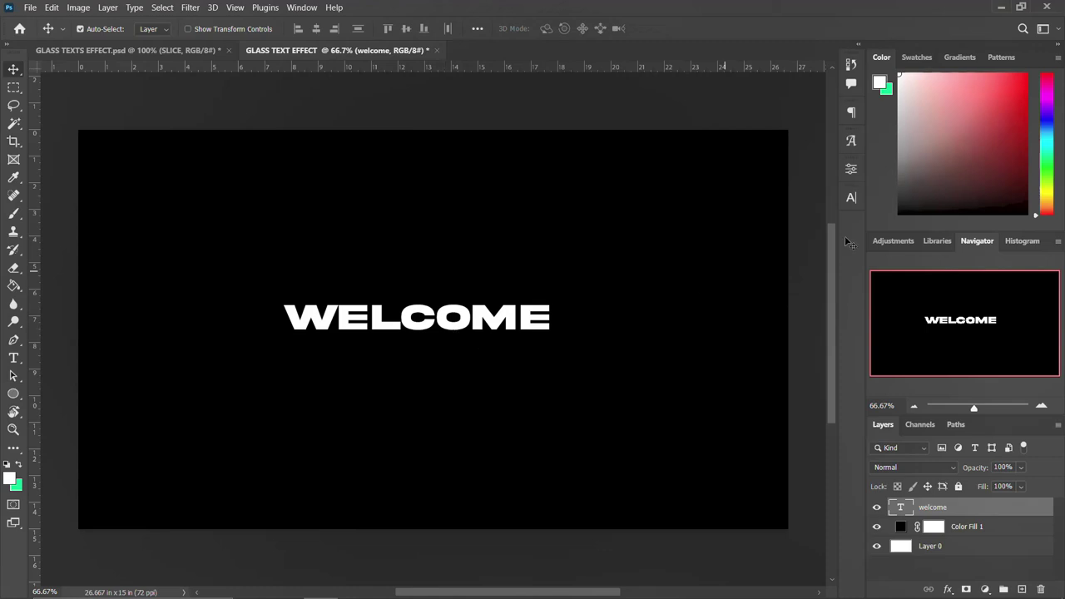
Change the WELCOME font back to Nexa with the Heavy weight
{"action": "left_click", "coordinate": [851, 198]}
{"action": "left_click", "coordinate": [768, 217]}
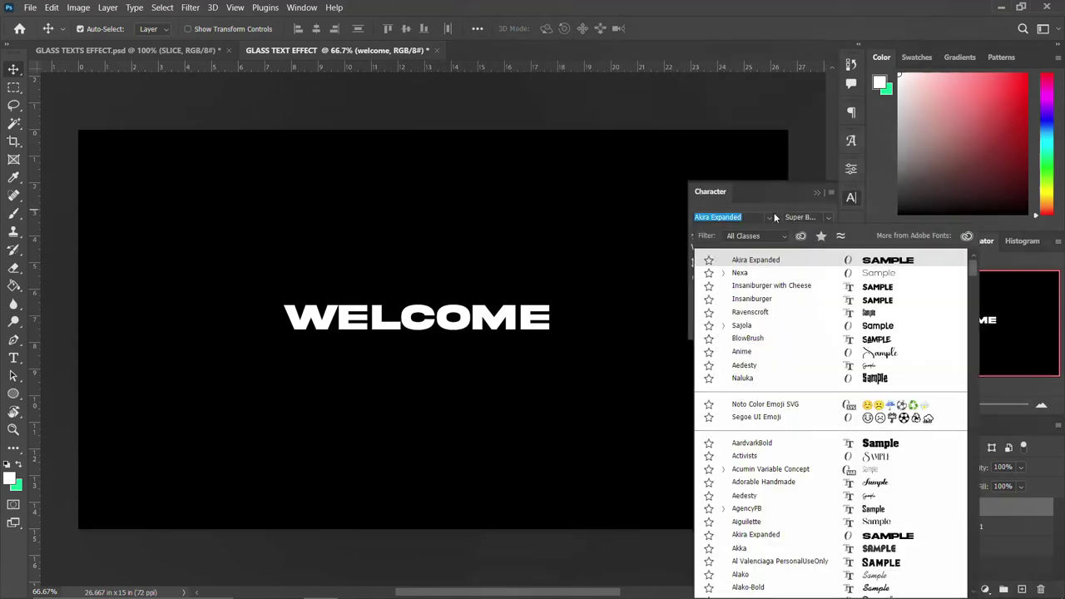
{"action": "left_click", "coordinate": [739, 274]}
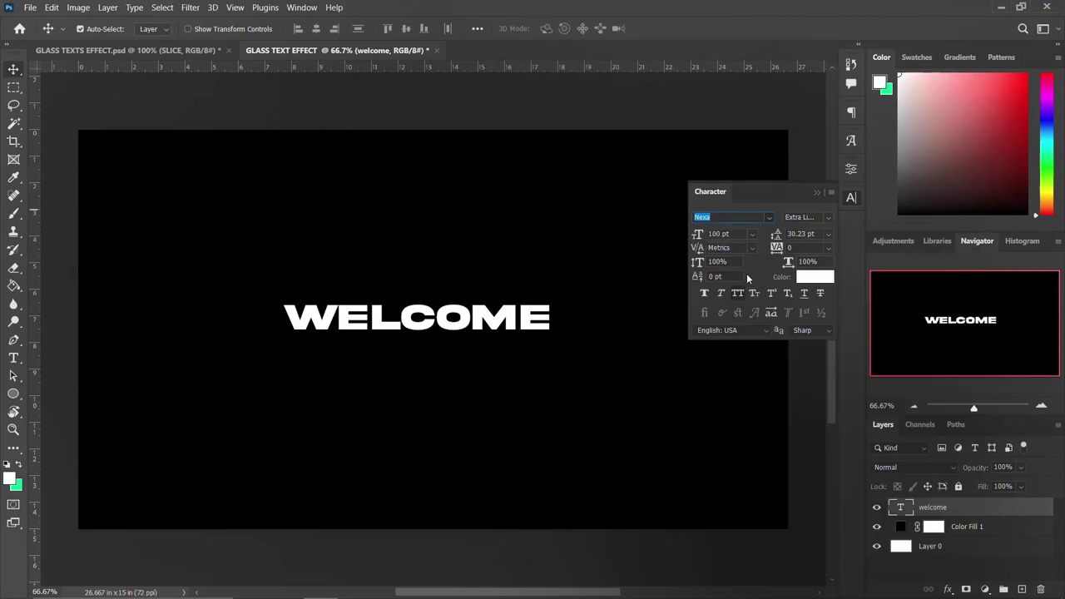
{"action": "left_click", "coordinate": [828, 217]}
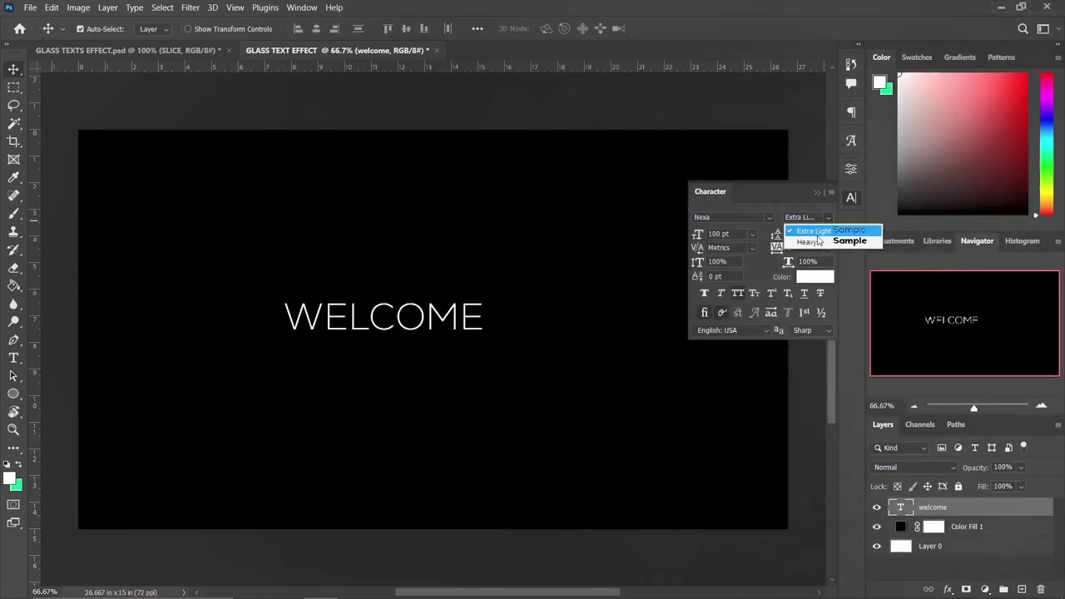
{"action": "left_click", "coordinate": [812, 242]}
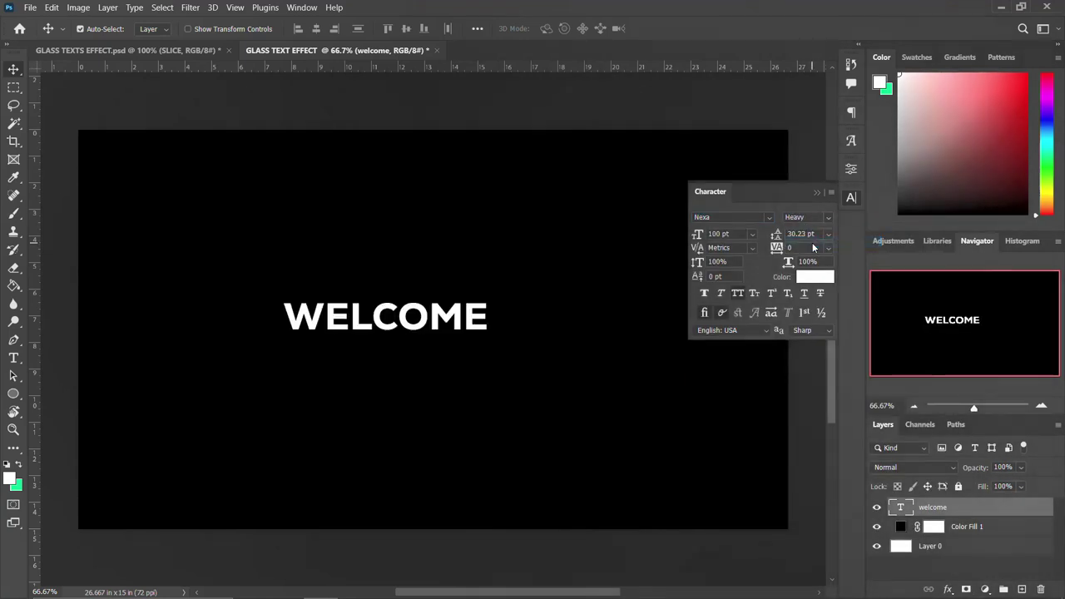
{"action": "left_click", "coordinate": [851, 197]}
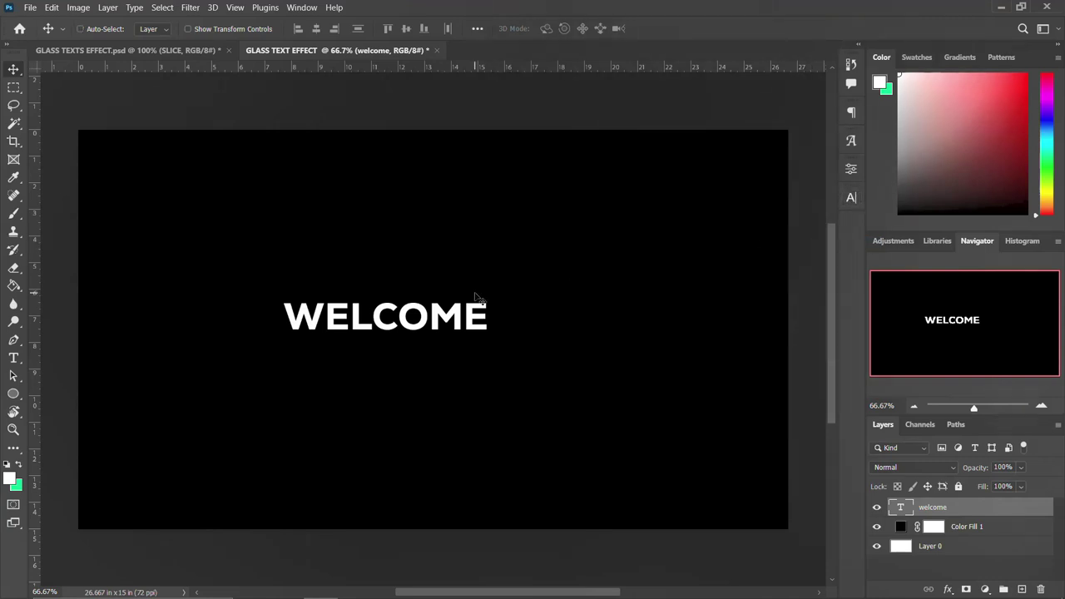
Scale WELCOME up to 145.5% and then set its font size to 200 pt
{"action": "key", "text": "ctrl+t"}
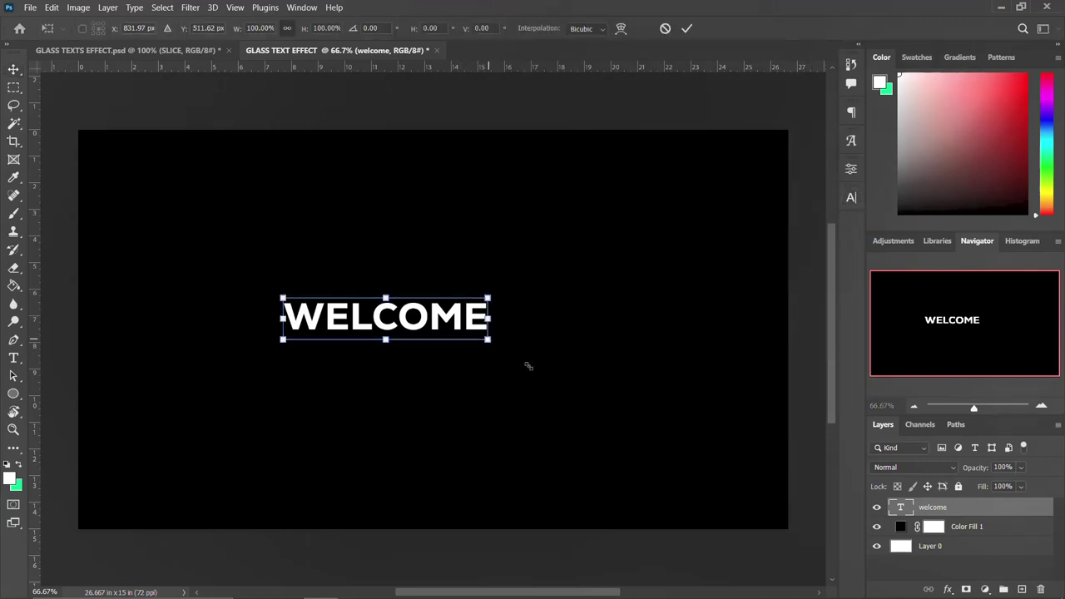
{"action": "left_click_drag", "start_coordinate": [486, 339], "coordinate": [582, 359]}
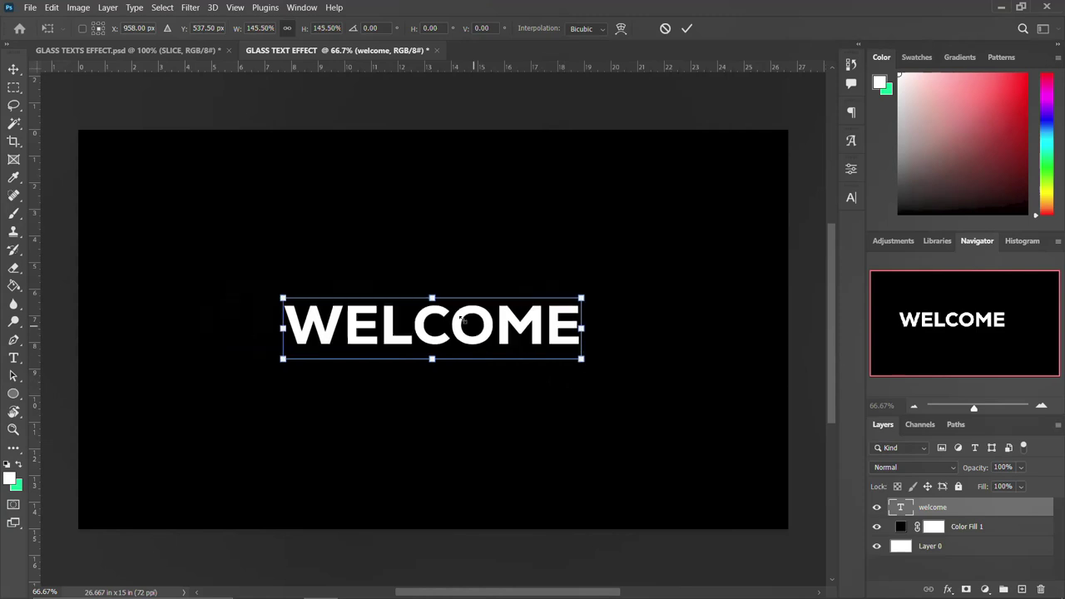
{"action": "left_click_drag", "start_coordinate": [454, 324], "coordinate": [498, 325]}
{"action": "key", "text": "Return"}
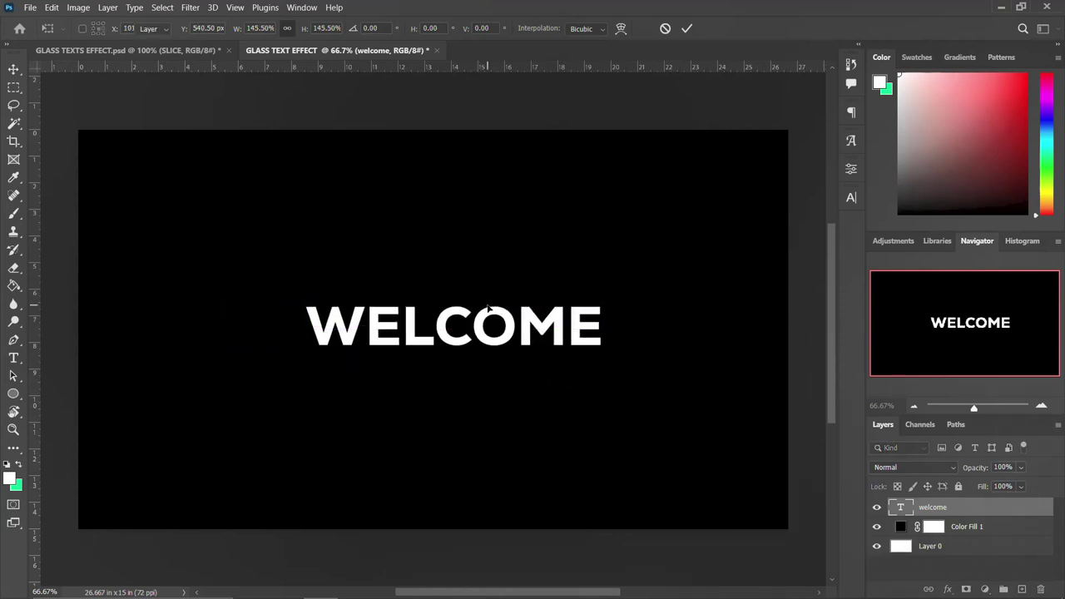
{"action": "left_click", "coordinate": [853, 194]}
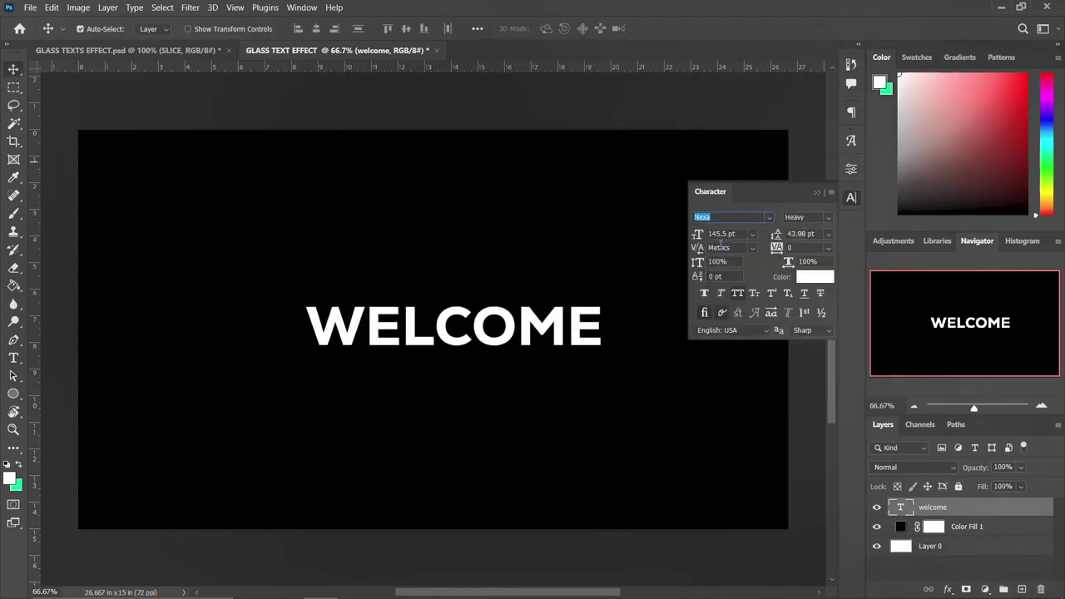
{"action": "double_click", "coordinate": [720, 233]}
{"action": "type", "text": "200"}
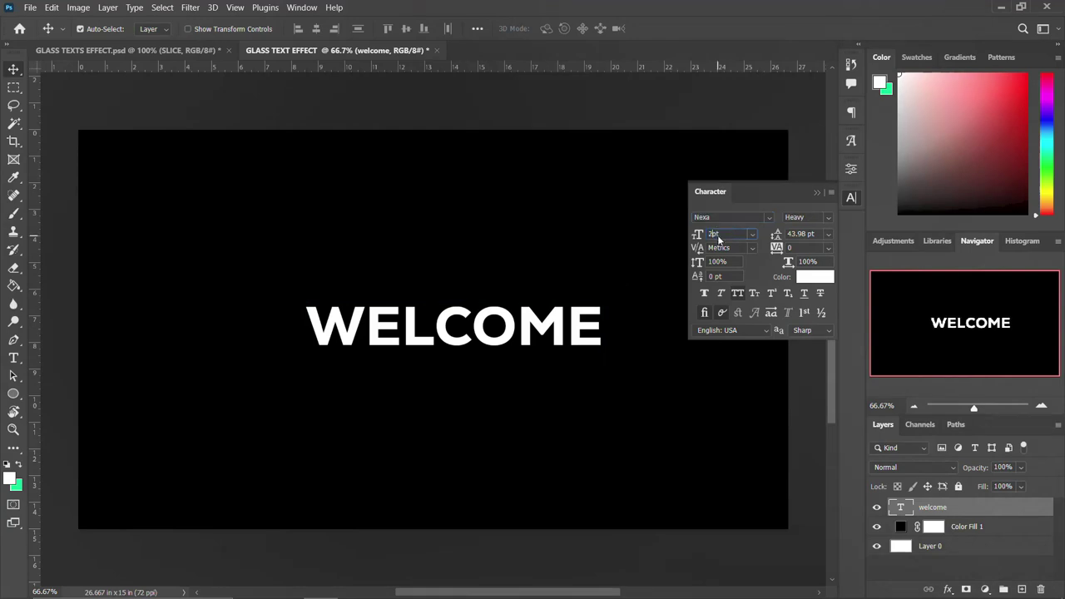
{"action": "key", "text": "Return"}
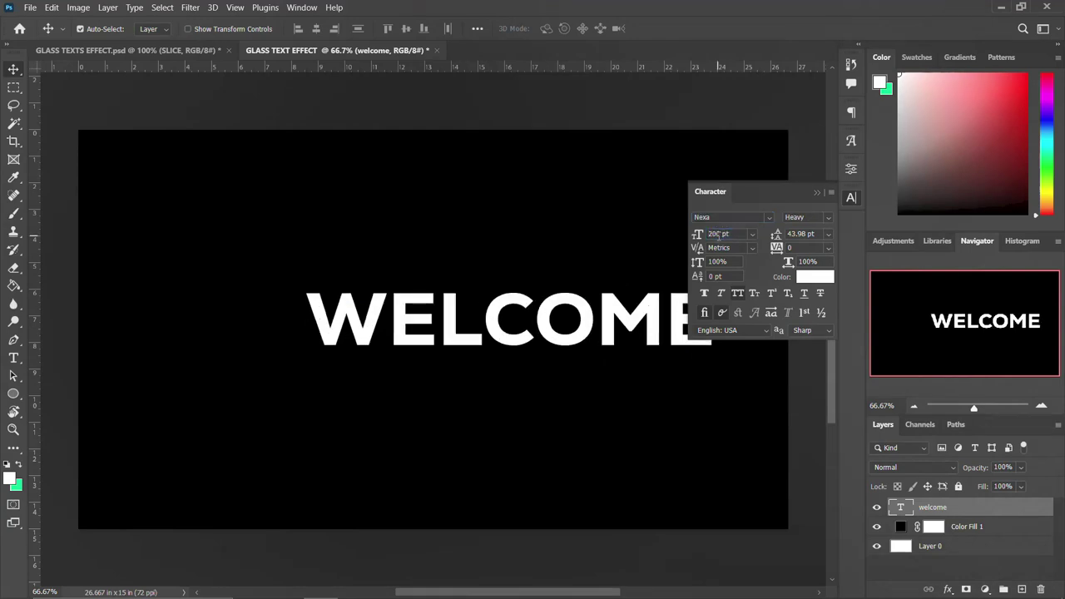
{"action": "left_click", "coordinate": [851, 198]}
Centre WELCOME horizontally and vertically on the whole canvas
{"action": "left_click_drag", "start_coordinate": [537, 308], "coordinate": [479, 305]}
{"action": "key", "text": "ctrl+a"}
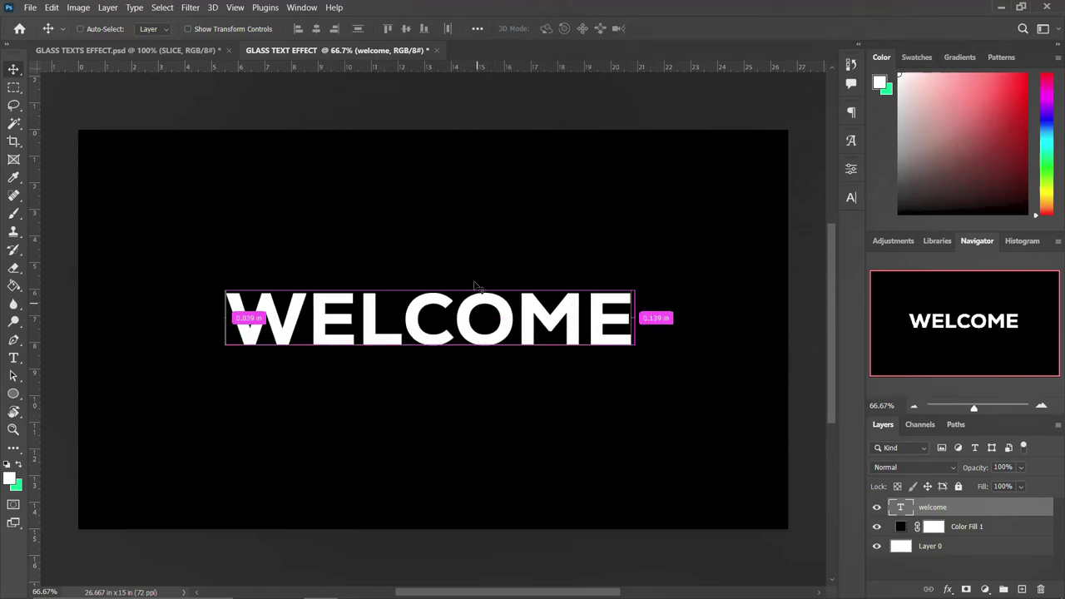
{"action": "left_click", "coordinate": [316, 29]}
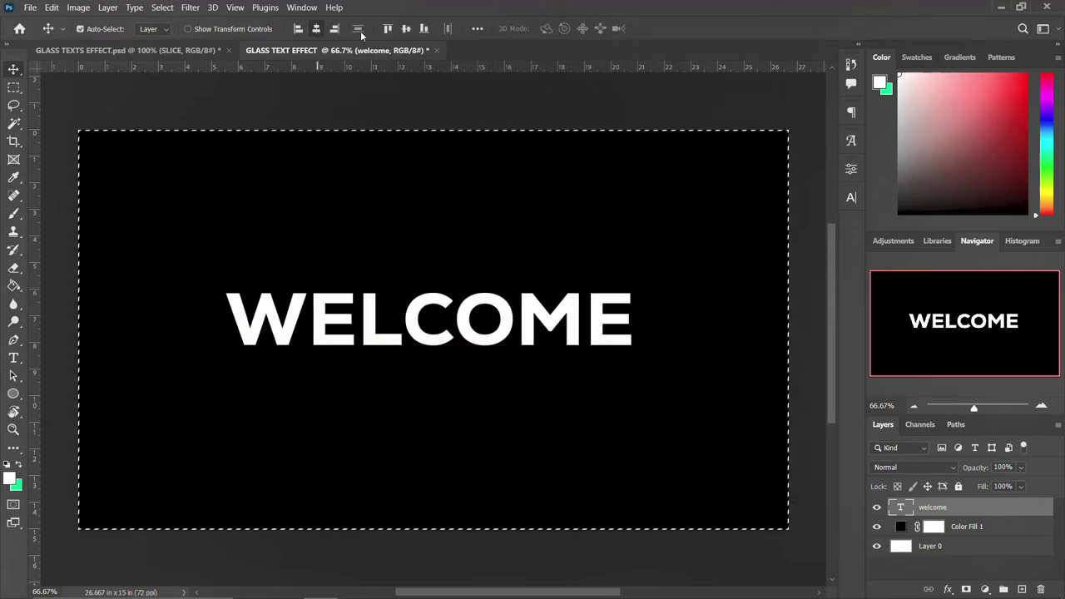
{"action": "left_click", "coordinate": [406, 28]}
Deselect the canvas and bring up the Character panel for WELCOME
{"action": "key", "text": "ctrl+d"}
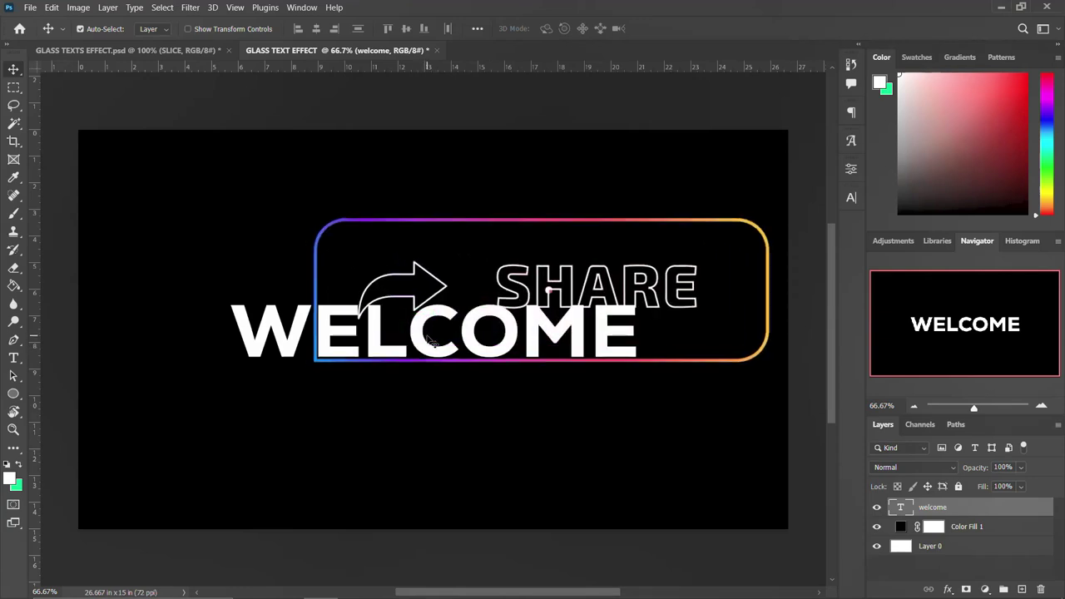
{"action": "left_click", "coordinate": [850, 198]}
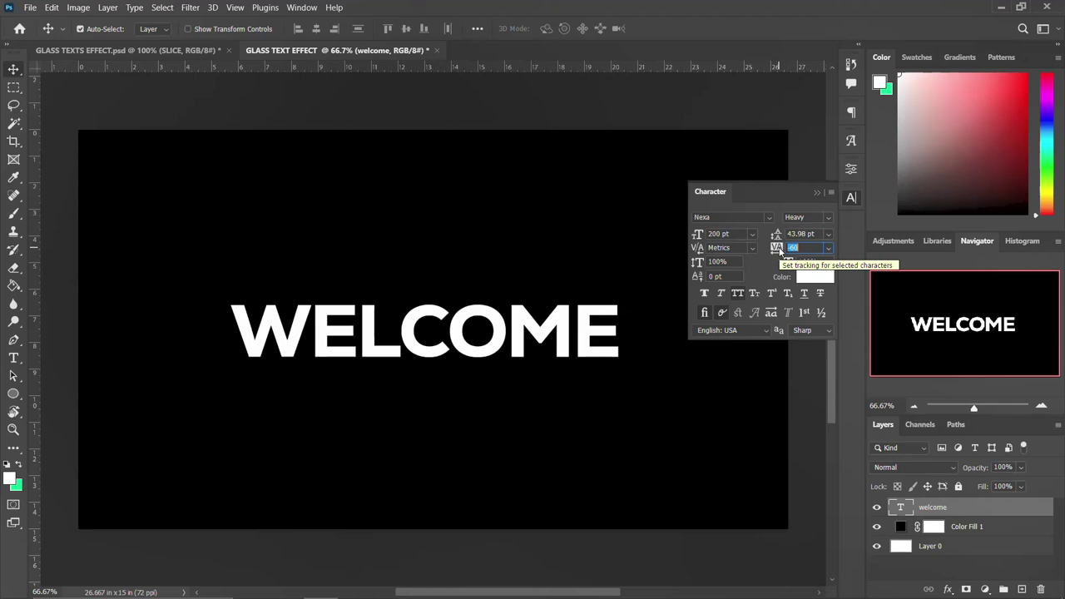
Tighten WELCOME's tracking to -60 or lower and nudge the word right
{"action": "type", "text": "-60"}
{"action": "key", "text": "Return"}
{"action": "key", "text": "Down"}
{"action": "key", "text": "Down"}
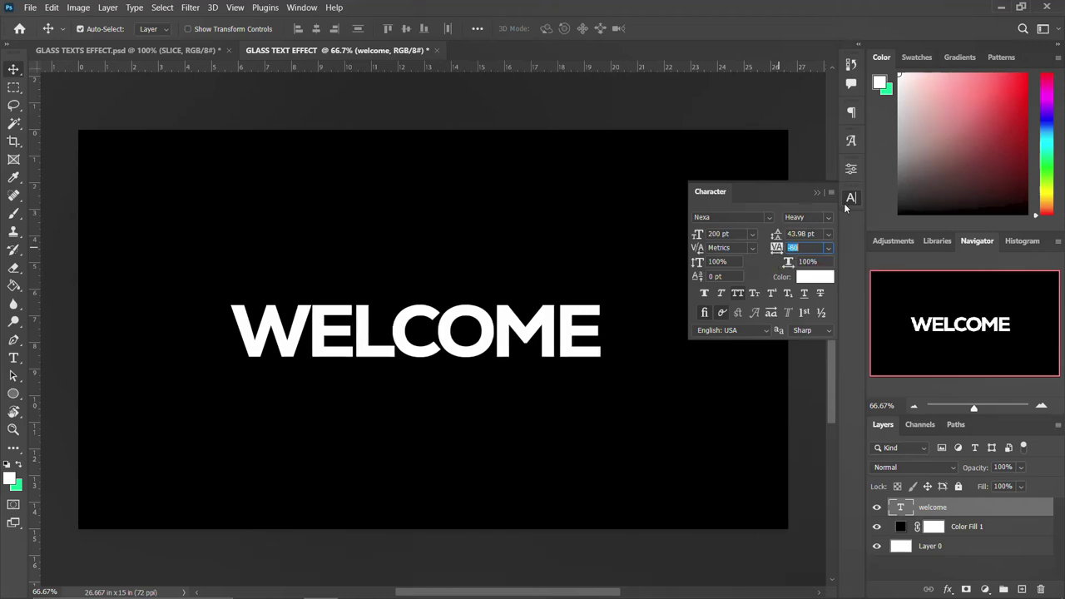
{"action": "left_click", "coordinate": [478, 346]}
{"action": "left_click_drag", "start_coordinate": [407, 348], "coordinate": [433, 344]}
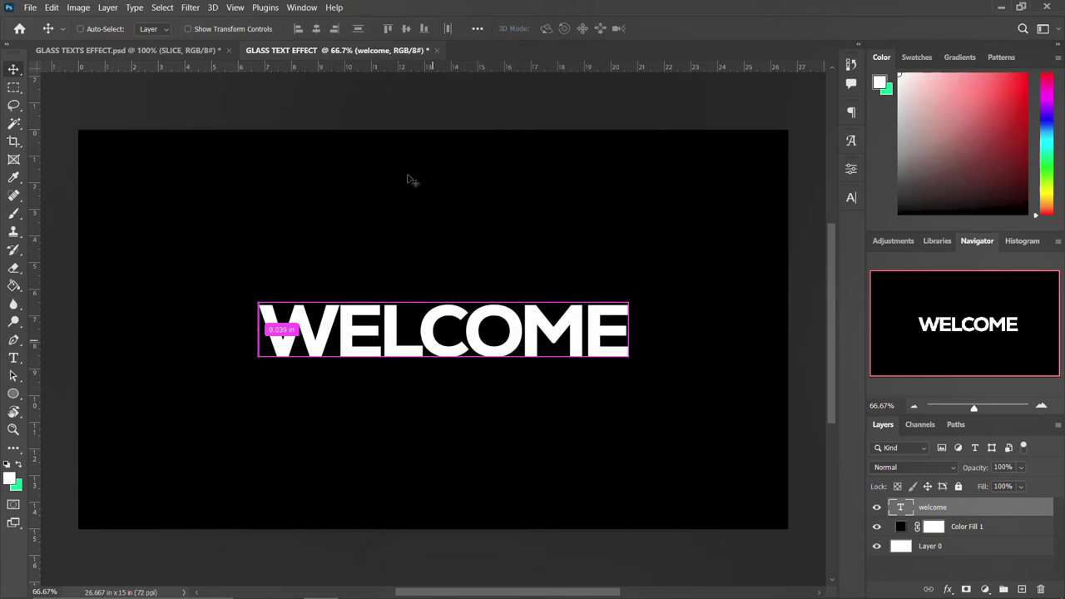
Re-centre WELCOME horizontally and vertically on the canvas, then deselect
{"action": "key", "text": "ctrl+a"}
{"action": "left_click", "coordinate": [316, 28]}
{"action": "left_click", "coordinate": [407, 28]}
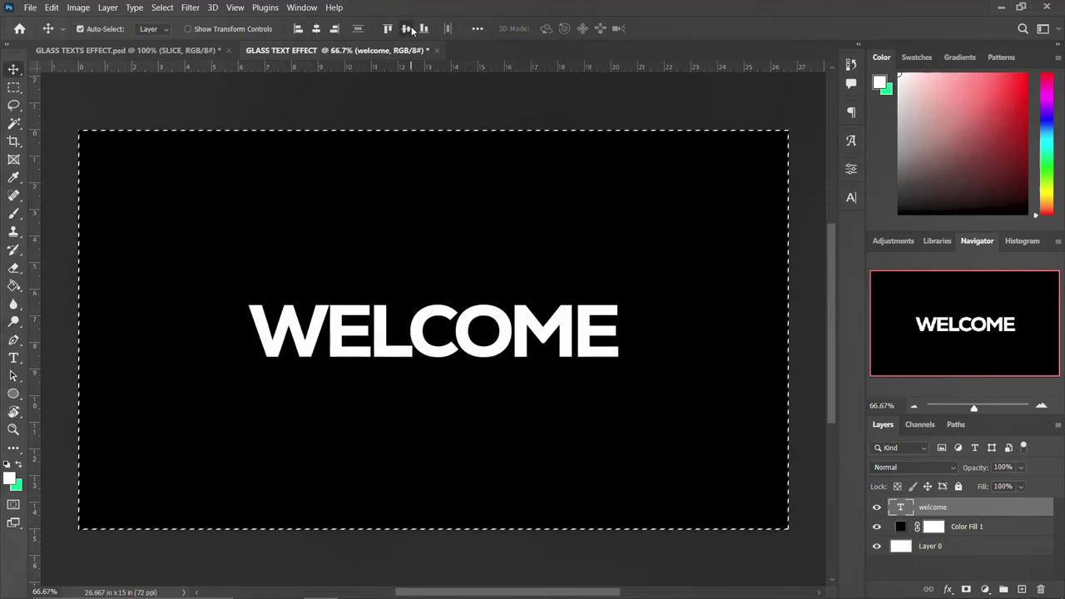
{"action": "key", "text": "ctrl+d"}
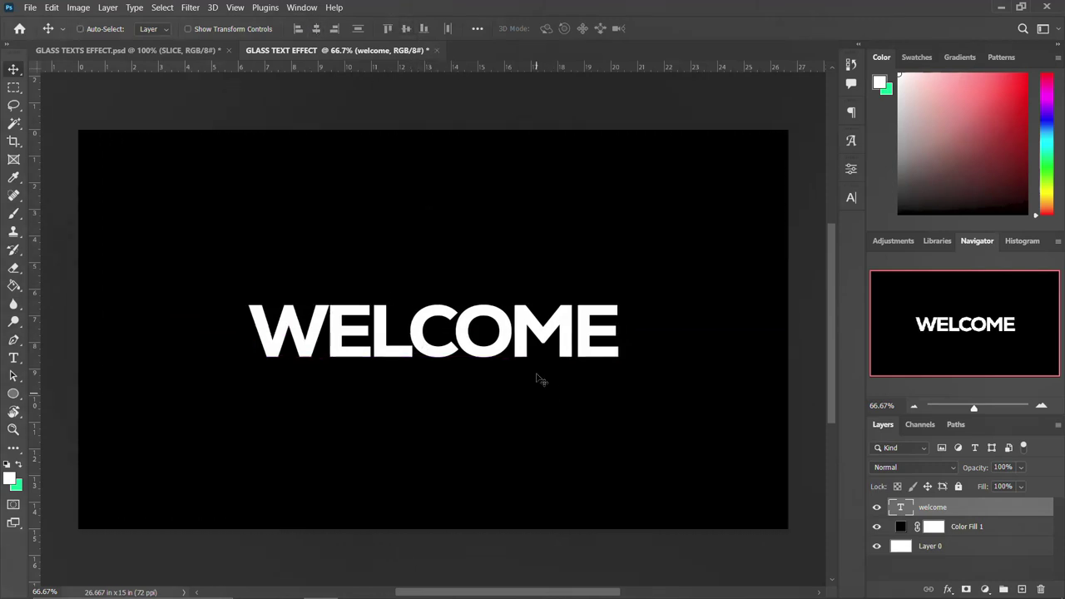
{"action": "key", "text": "ctrl"}
Open Blending Options for the WELCOME layer and drag Fill Opacity to 0%
{"action": "left_click", "coordinate": [947, 591]}
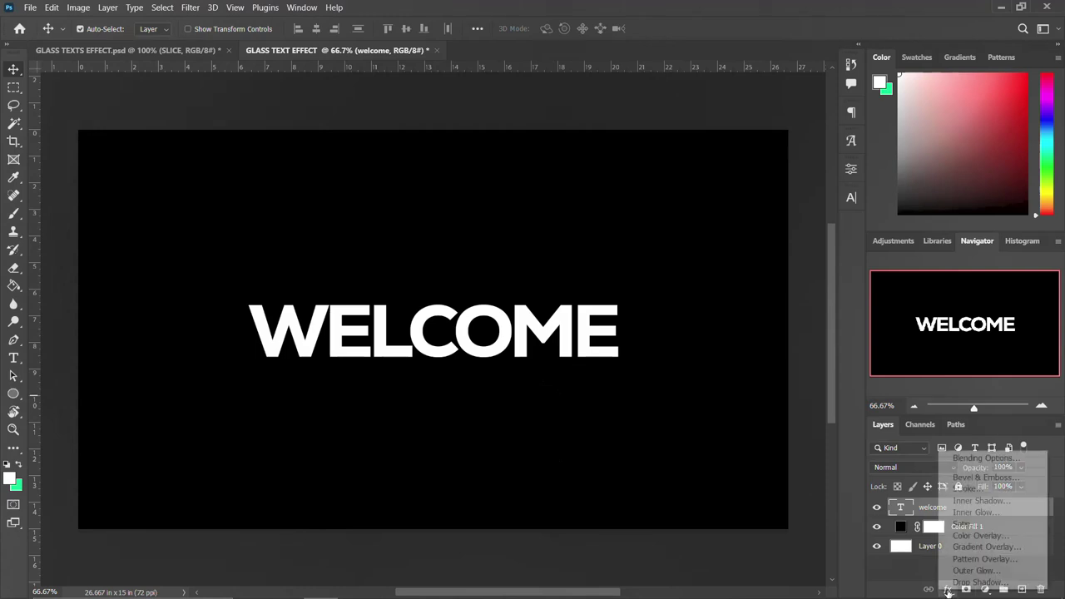
{"action": "left_click", "coordinate": [988, 459]}
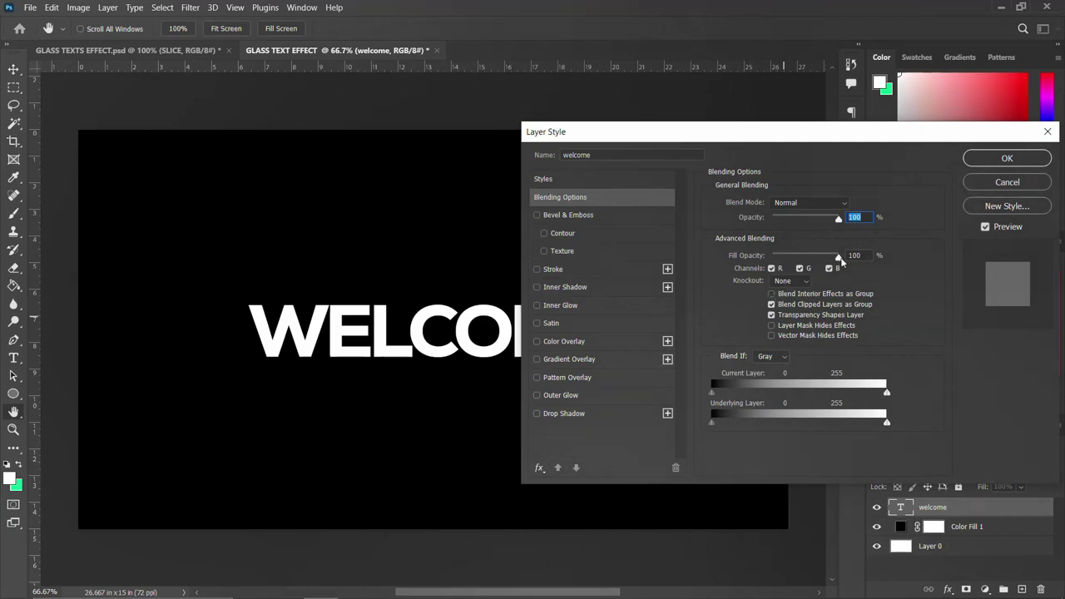
{"action": "left_click_drag", "start_coordinate": [841, 260], "coordinate": [767, 266]}
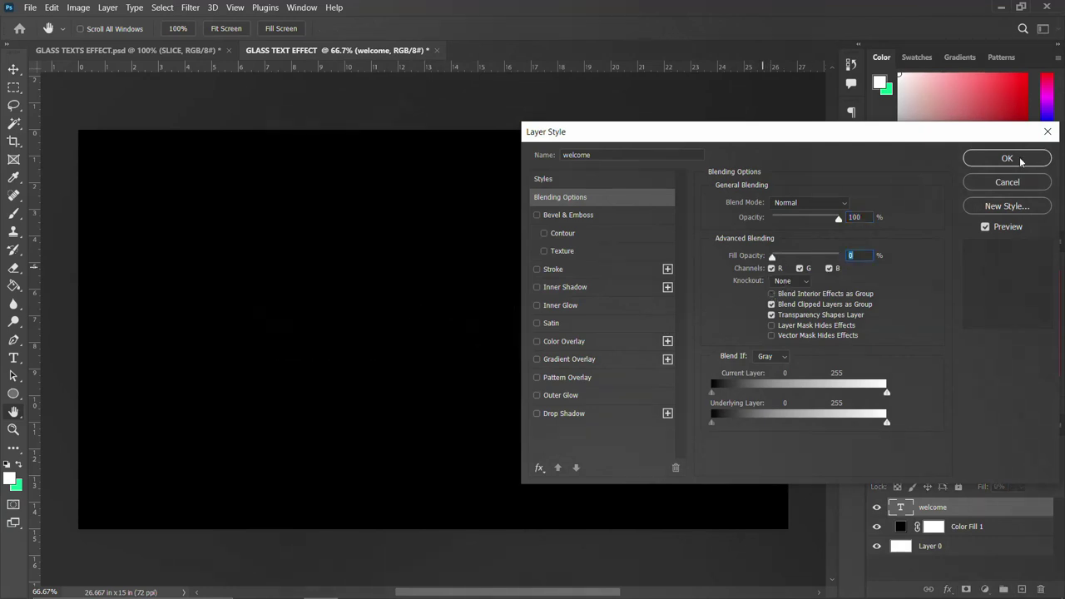
Add Bevel & Emboss to WELCOME with Pillow Emboss style and Smooth technique
{"action": "left_click", "coordinate": [572, 214]}
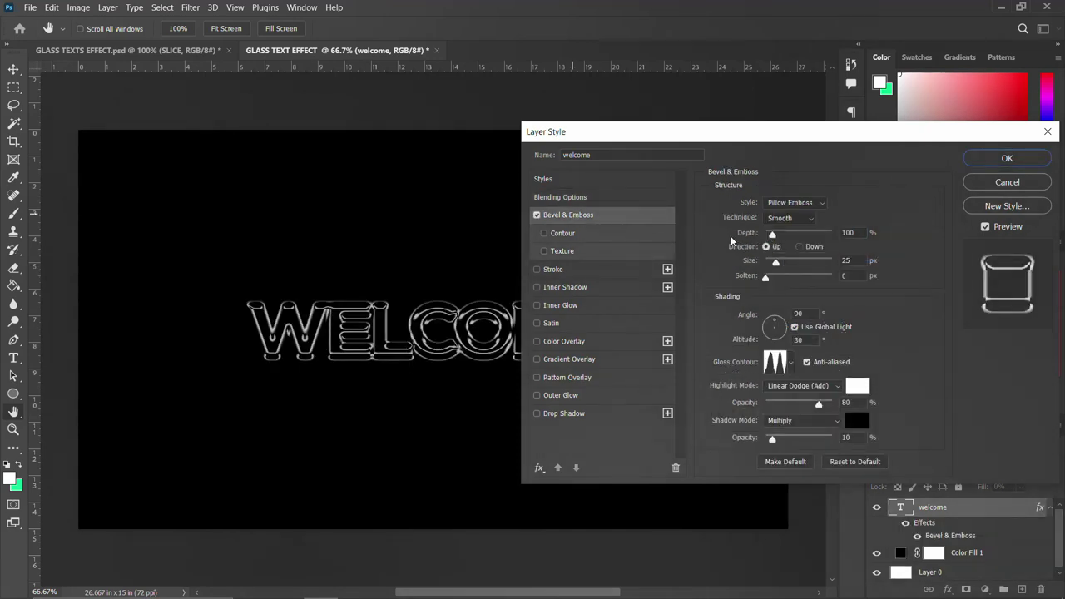
{"action": "left_click", "coordinate": [820, 206]}
{"action": "left_click", "coordinate": [786, 246]}
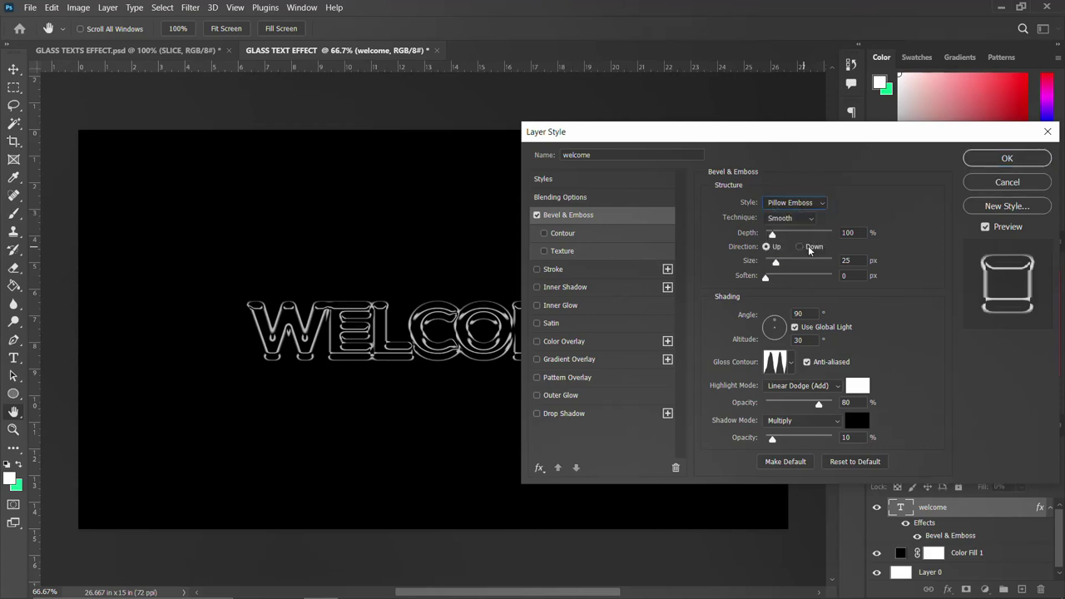
{"action": "left_click", "coordinate": [789, 219]}
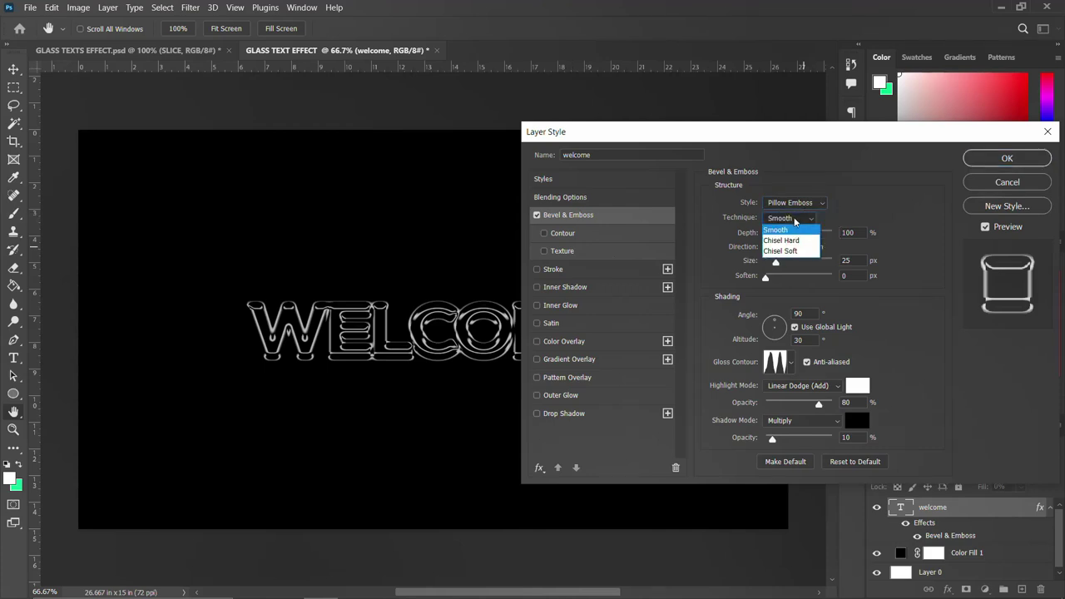
{"action": "left_click", "coordinate": [790, 231]}
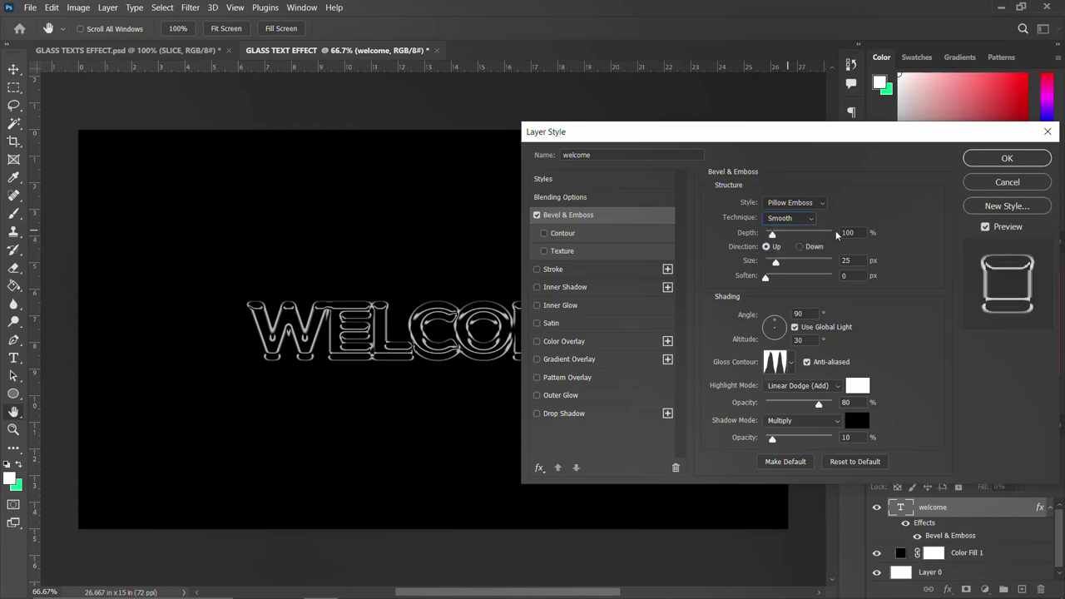
Set the bevel Depth to 100%, Size 25 px, Soften 0 and Altitude 30
{"action": "left_click_drag", "start_coordinate": [860, 233], "coordinate": [826, 233]}
{"action": "type", "text": "100"}
{"action": "left_click_drag", "start_coordinate": [857, 260], "coordinate": [834, 263]}
{"action": "type", "text": "25"}
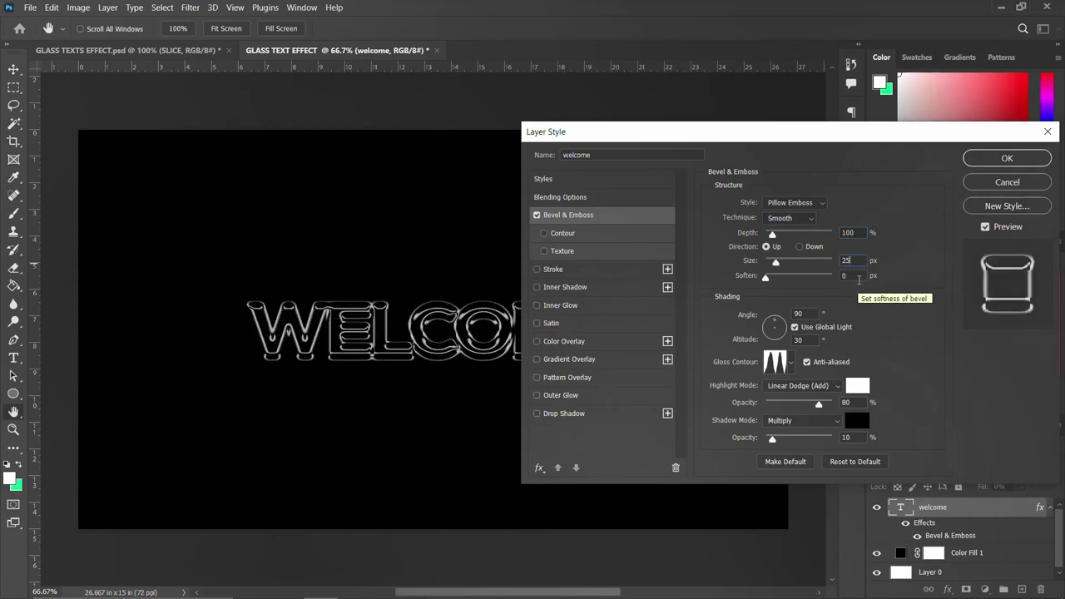
{"action": "left_click_drag", "start_coordinate": [857, 277], "coordinate": [830, 278]}
{"action": "type", "text": "0"}
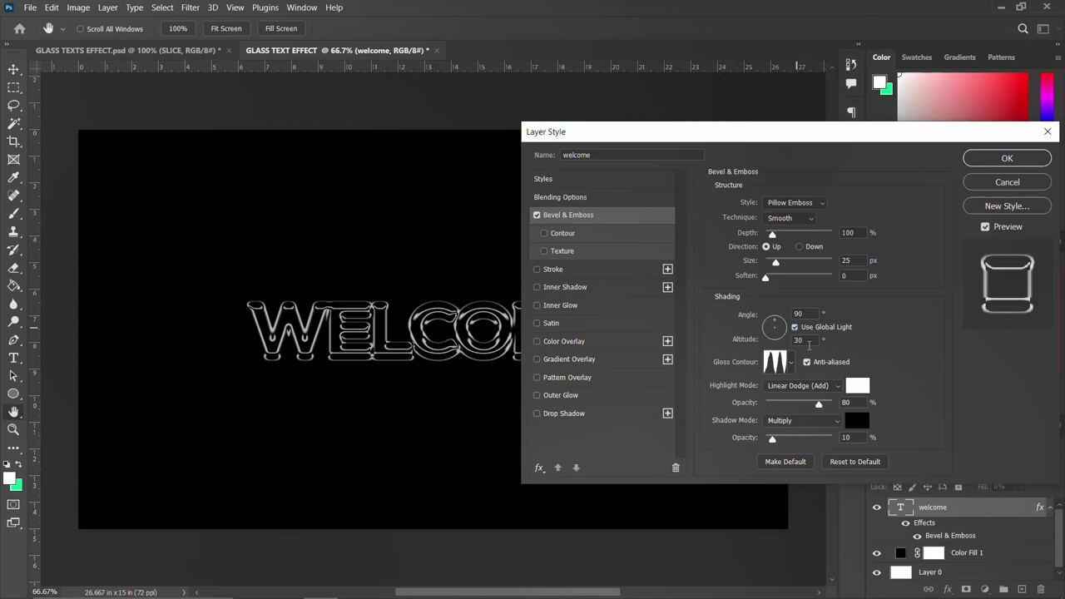
{"action": "left_click_drag", "start_coordinate": [808, 340], "coordinate": [794, 340]}
{"action": "type", "text": "30"}
Apply a gloss contour and keep the highlight at Linear Dodge (Add), 80%
{"action": "left_click", "coordinate": [790, 363]}
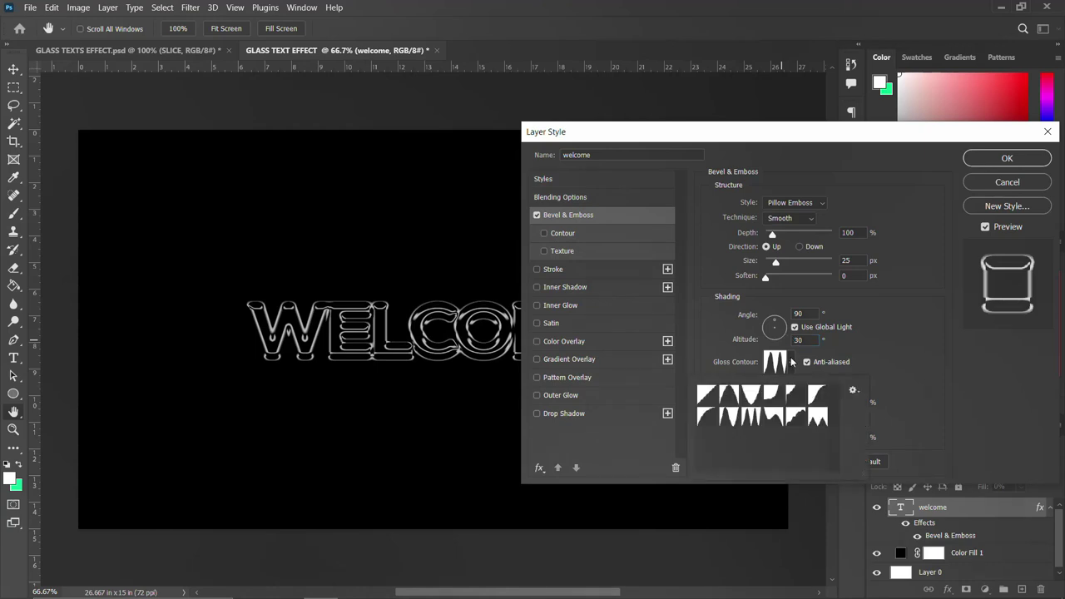
{"action": "left_click", "coordinate": [748, 418]}
{"action": "left_click", "coordinate": [882, 335]}
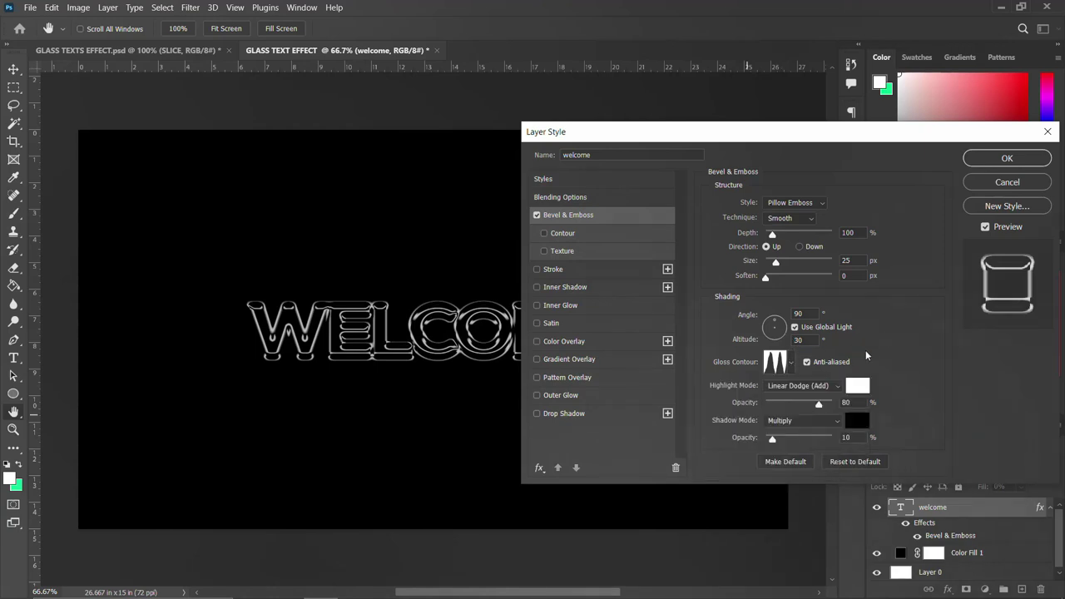
{"action": "left_click", "coordinate": [803, 385]}
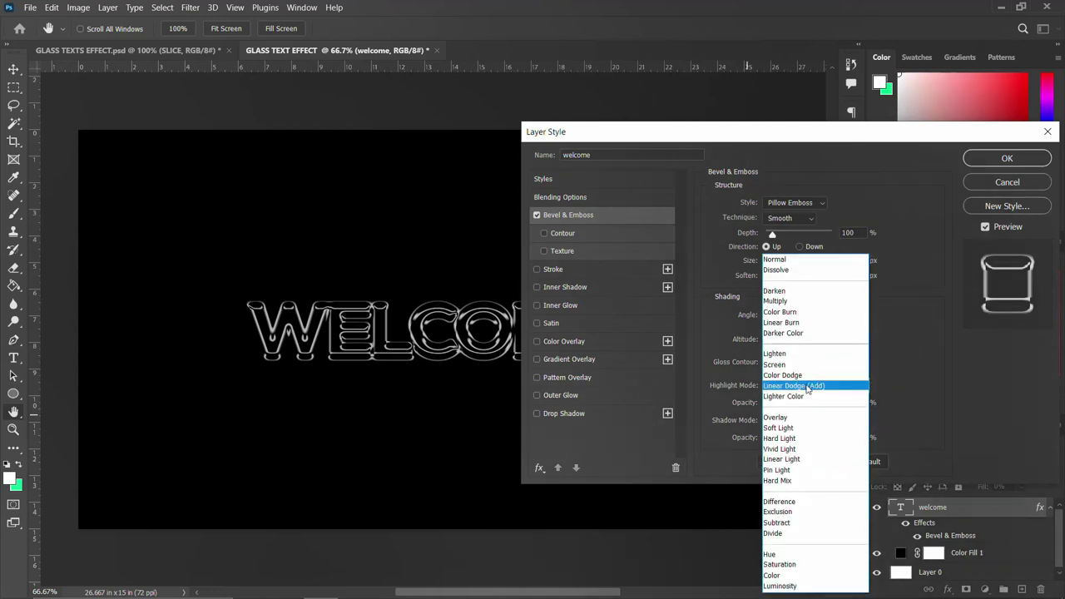
{"action": "left_click", "coordinate": [806, 387]}
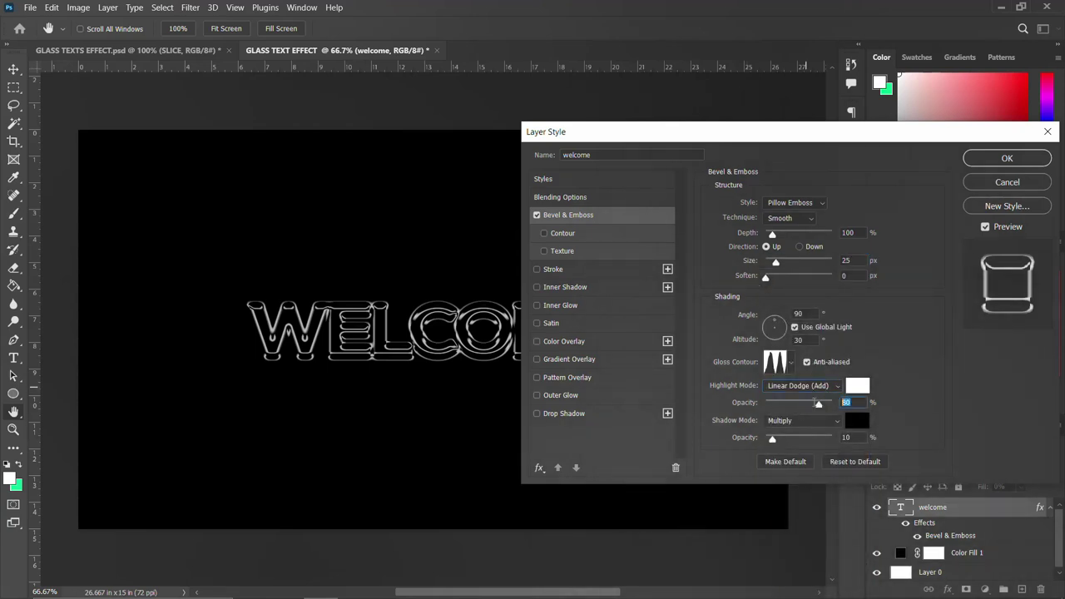
{"action": "left_click_drag", "start_coordinate": [818, 404], "coordinate": [816, 405]}
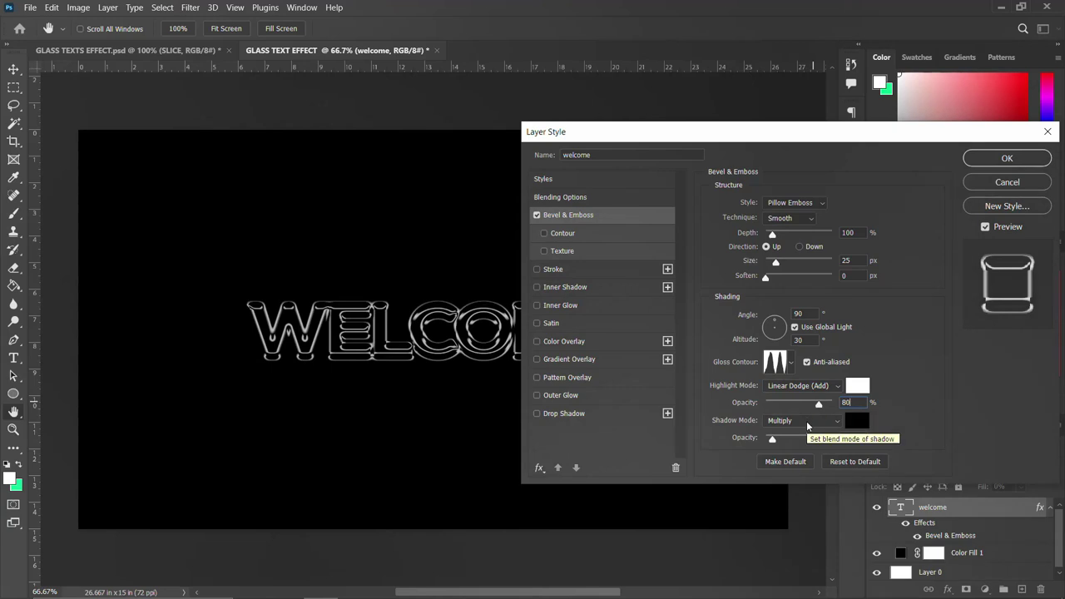
{"action": "left_click", "coordinate": [805, 421]}
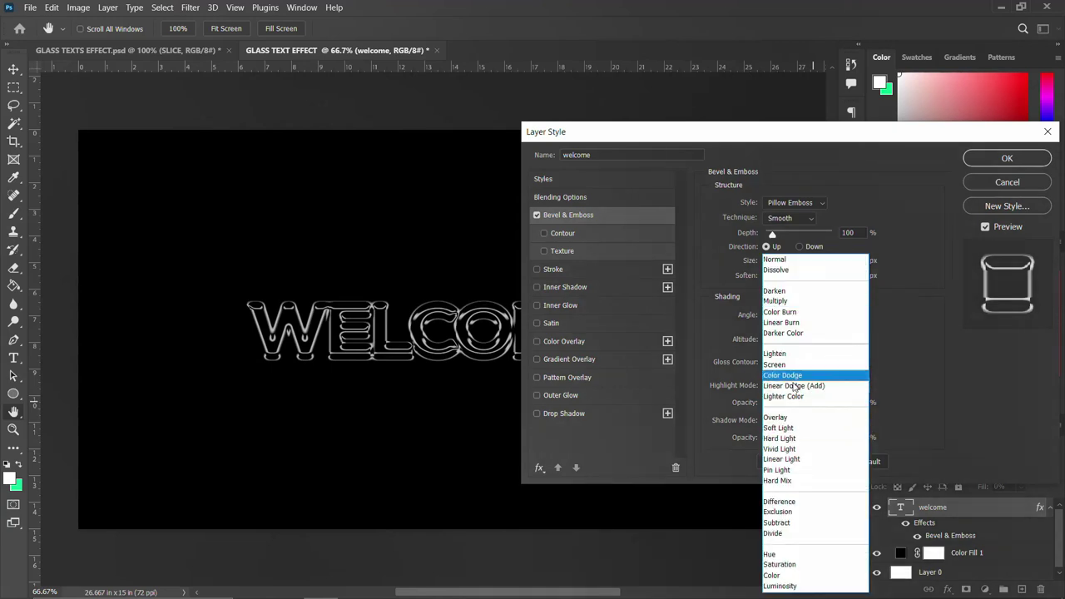
Keep Multiply as the shadow mode and set a white bevel highlight at 80% opacity
{"action": "left_click", "coordinate": [798, 304]}
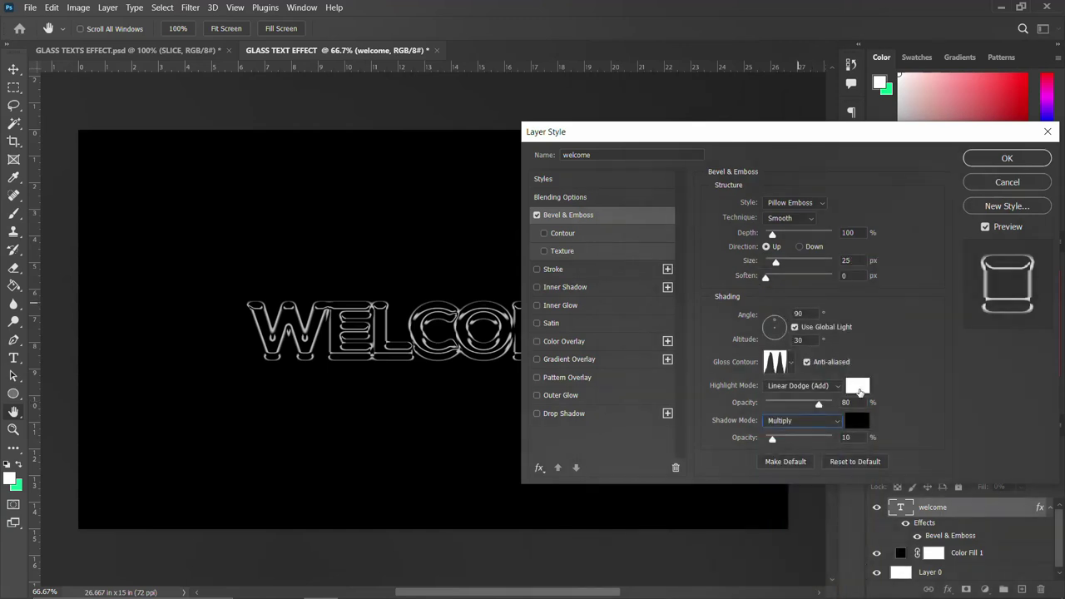
{"action": "left_click", "coordinate": [862, 388]}
{"action": "left_click", "coordinate": [713, 238]}
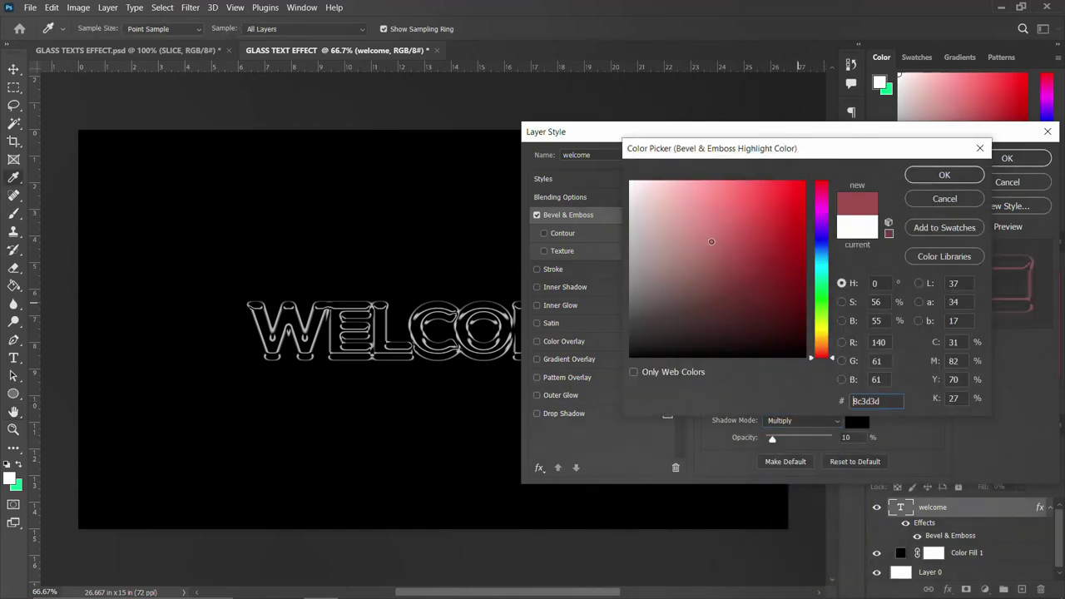
{"action": "left_click", "coordinate": [629, 180]}
{"action": "left_click", "coordinate": [937, 174]}
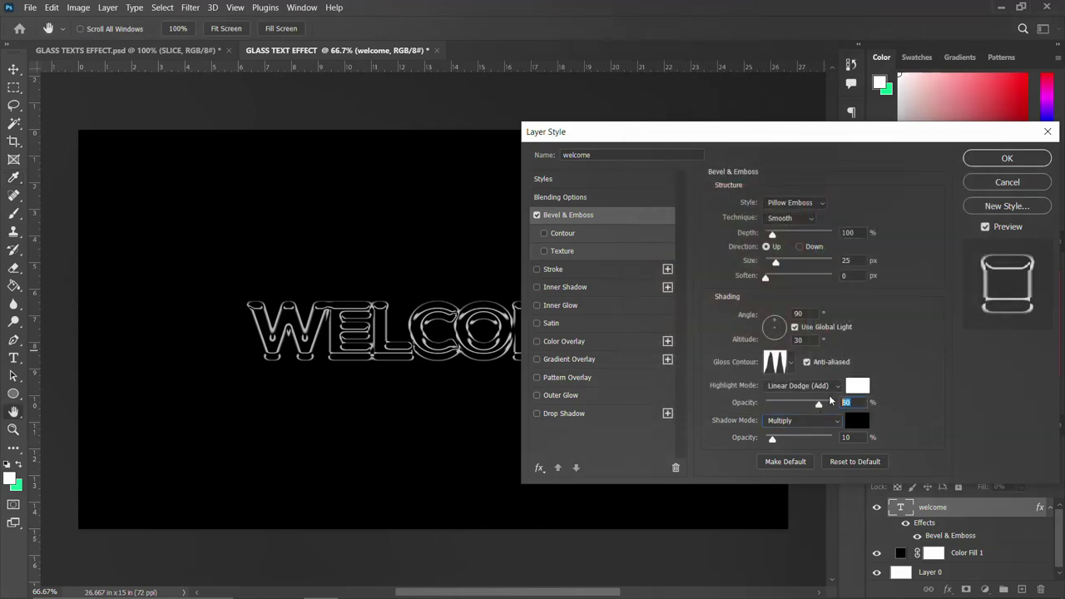
{"action": "type", "text": "80"}
Keep the bevel shadow colour black and set its opacity to 10%
{"action": "left_click", "coordinate": [857, 422]}
{"action": "left_click", "coordinate": [659, 240]}
{"action": "left_click", "coordinate": [630, 358]}
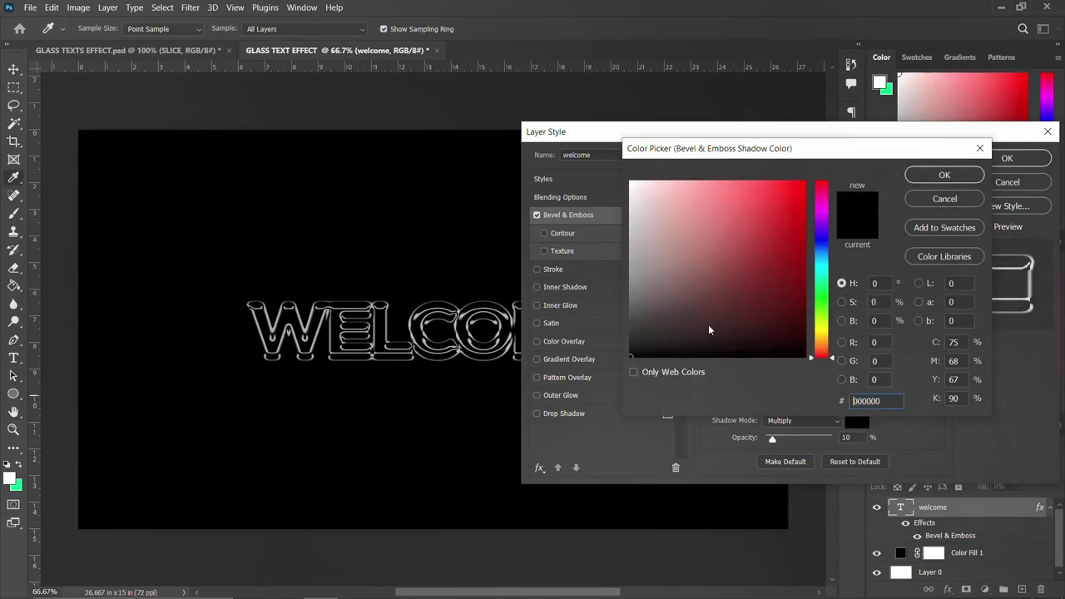
{"action": "left_click", "coordinate": [947, 175]}
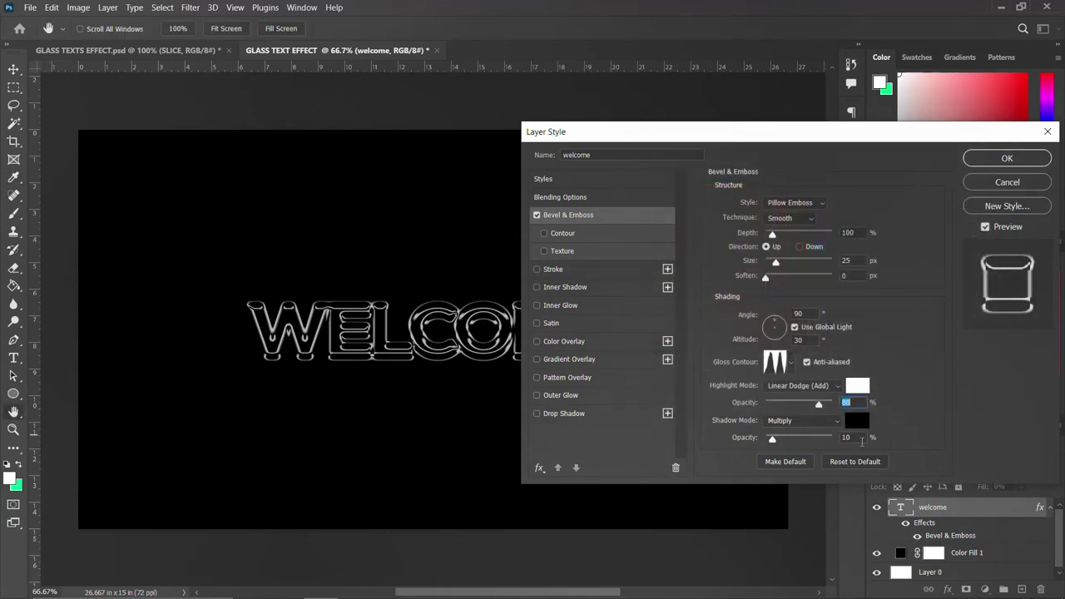
{"action": "type", "text": "10"}
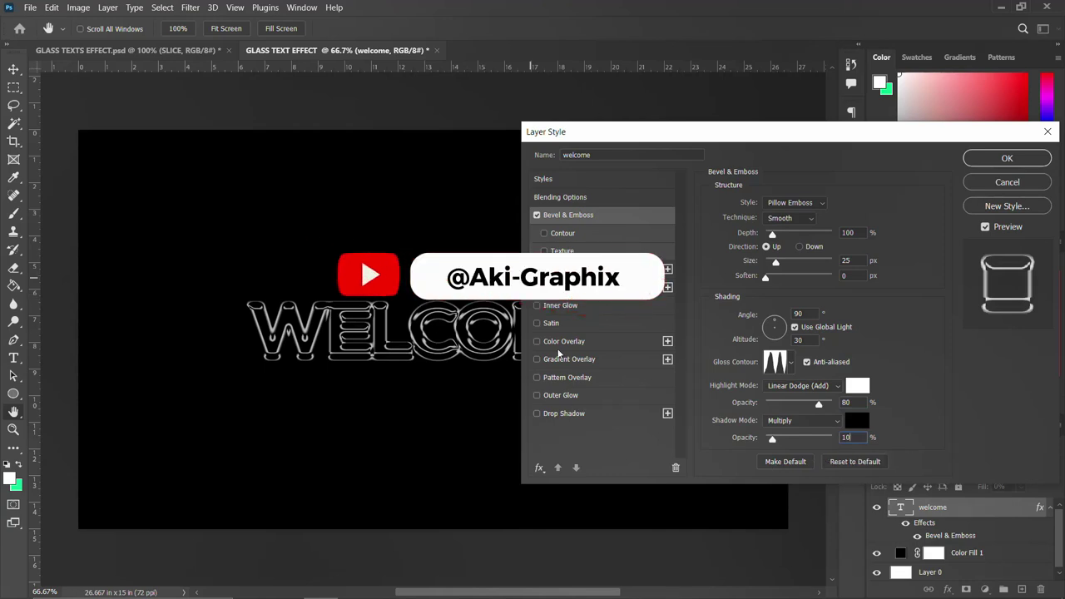
Add a Screen inner glow with a white-to-transparent gradient
{"action": "left_click", "coordinate": [572, 306]}
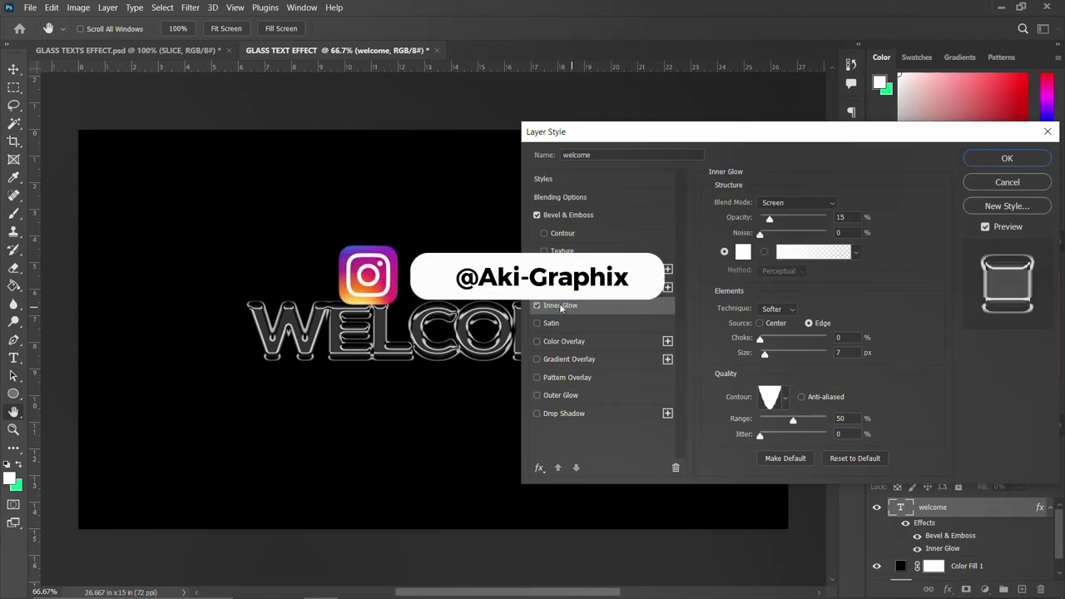
{"action": "left_click", "coordinate": [807, 202]}
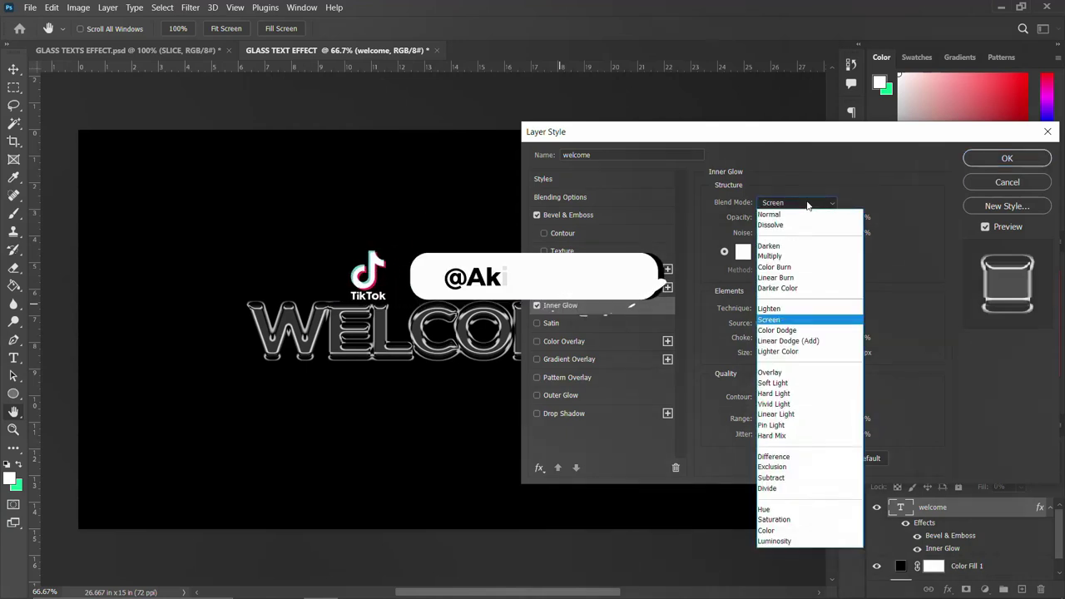
{"action": "left_click", "coordinate": [781, 321]}
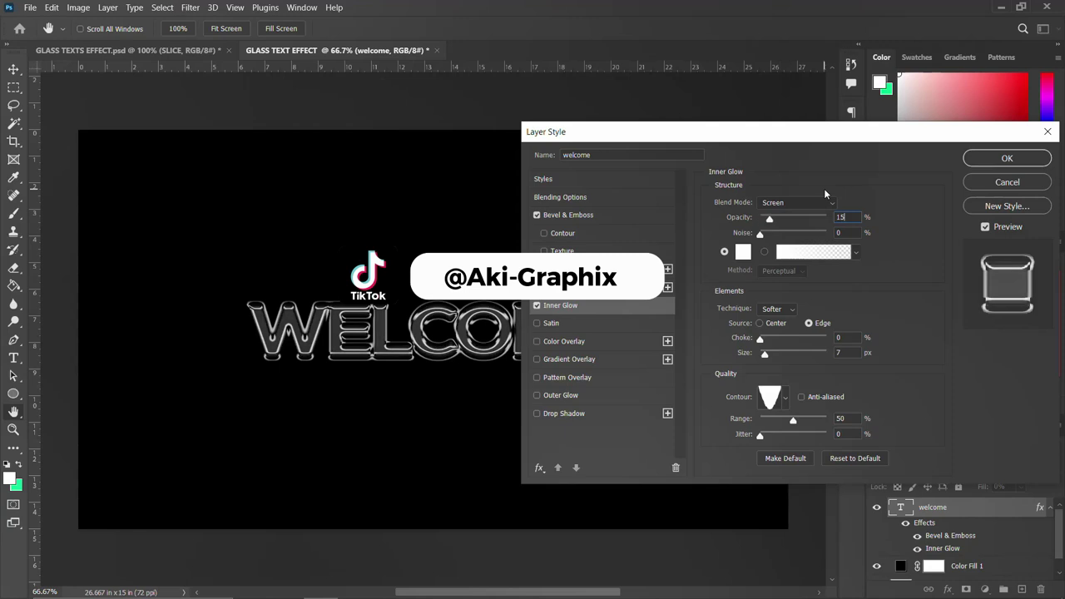
{"action": "left_click", "coordinate": [803, 253]}
{"action": "double_click", "coordinate": [642, 307]}
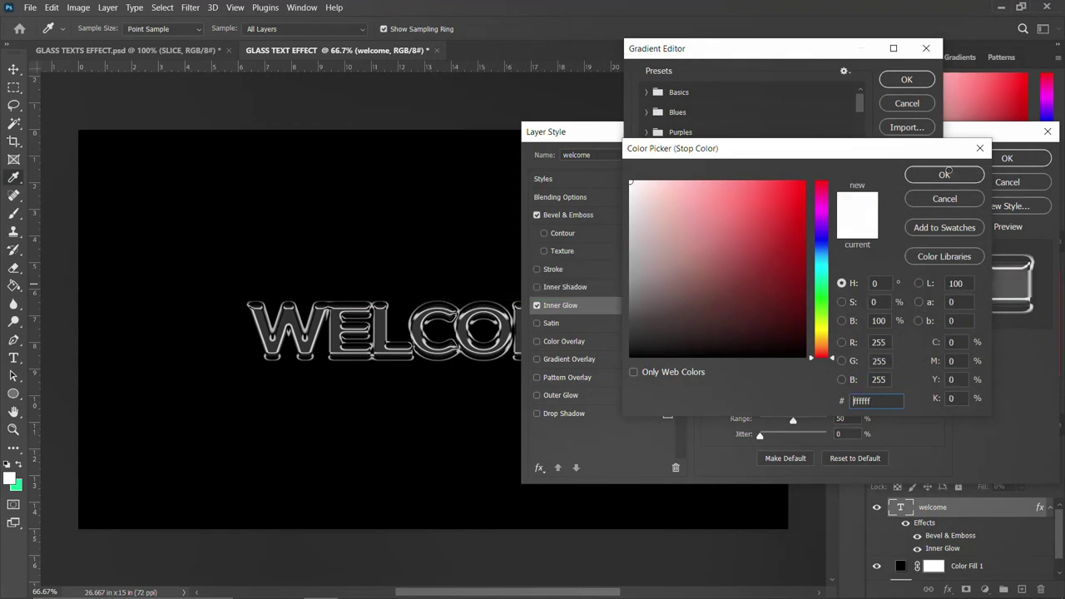
{"action": "left_click", "coordinate": [944, 172]}
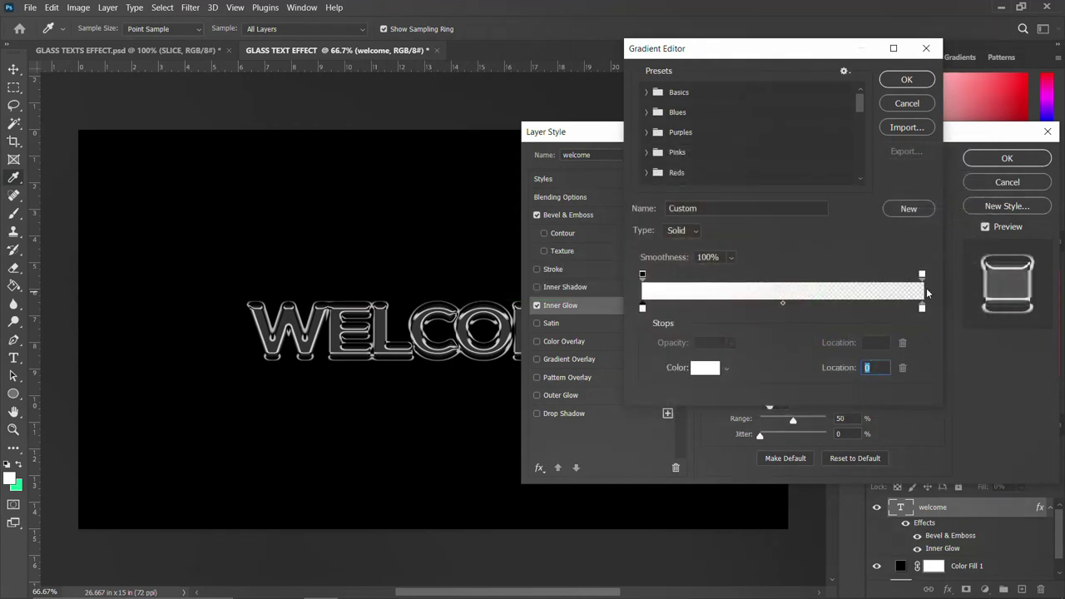
{"action": "left_click", "coordinate": [907, 80]}
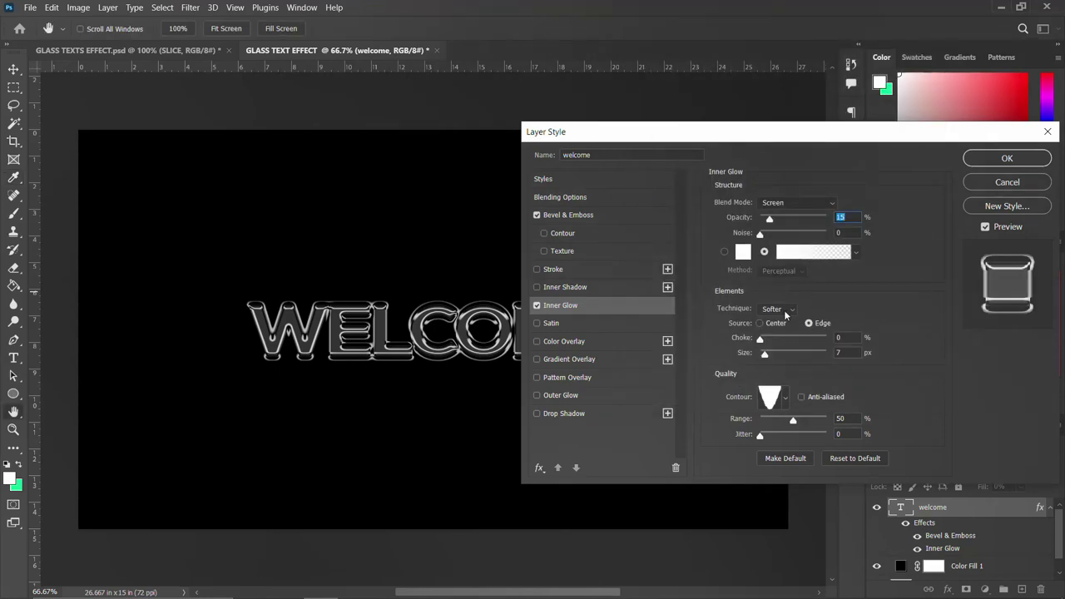
Set the inner glow to Softer technique, Choke 0, Size 7 px and Range 50%
{"action": "left_click", "coordinate": [784, 310]}
{"action": "left_click", "coordinate": [813, 320]}
{"action": "left_click", "coordinate": [848, 336]}
{"action": "left_click", "coordinate": [848, 354]}
{"action": "left_click", "coordinate": [782, 402]}
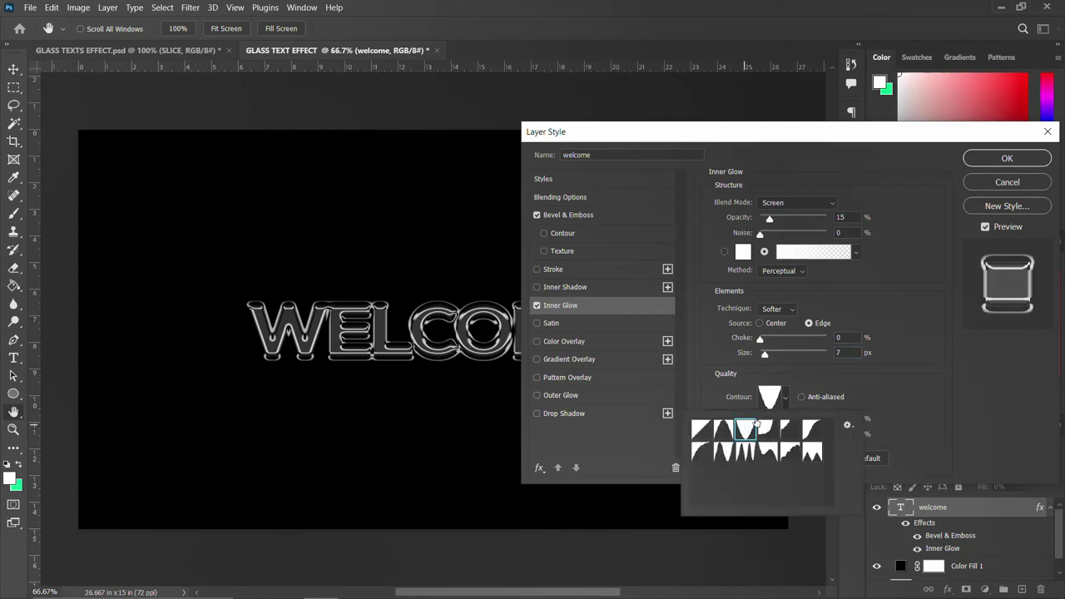
{"action": "left_click", "coordinate": [827, 377]}
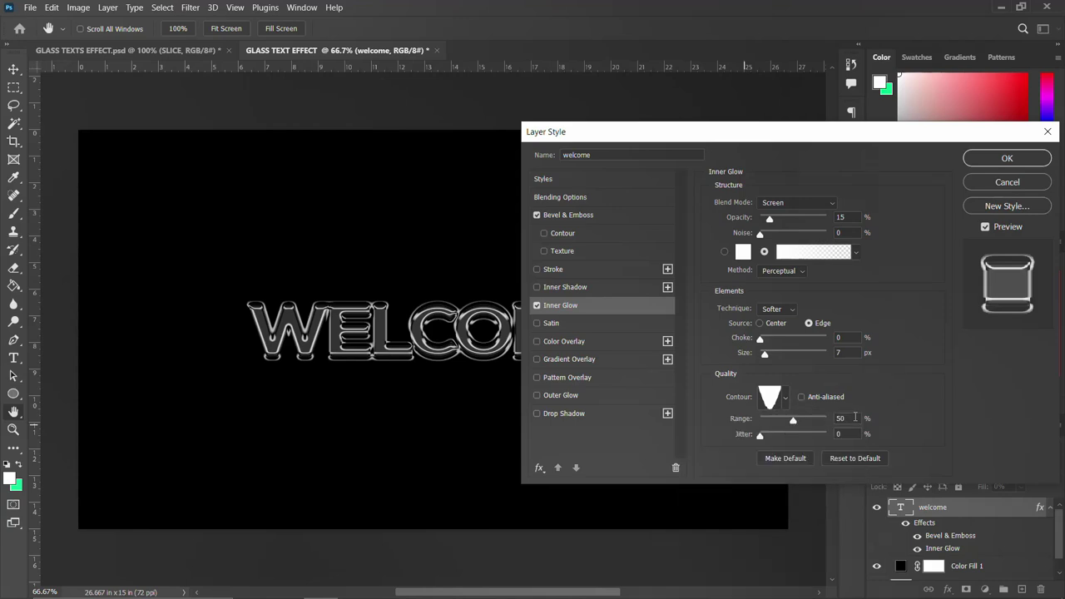
{"action": "left_click_drag", "start_coordinate": [857, 417], "coordinate": [830, 416]}
{"action": "type", "text": "50"}
{"action": "type", "text": "0"}
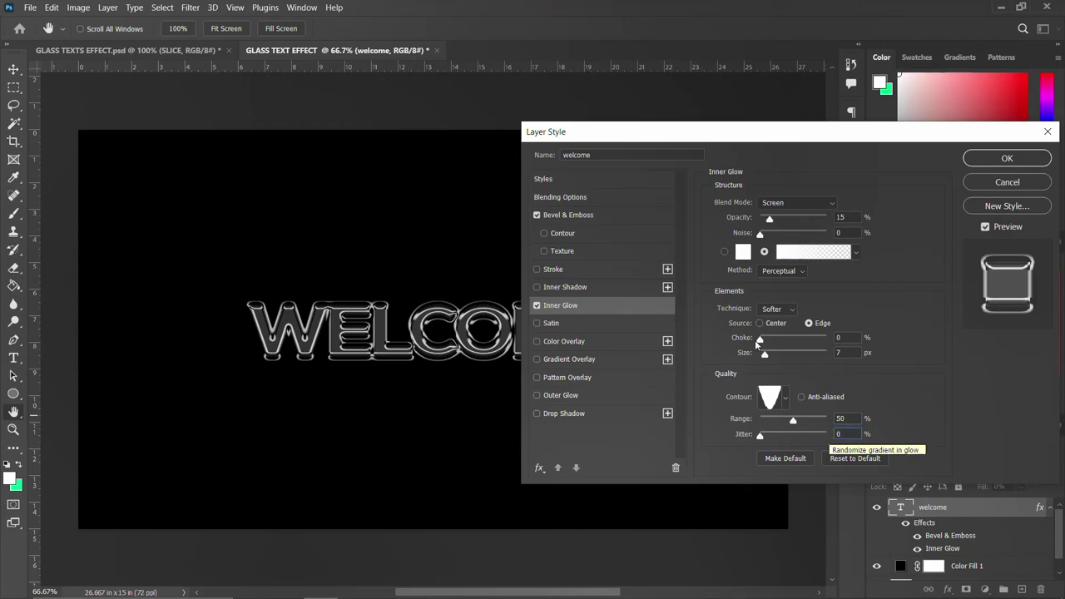
{"action": "left_click", "coordinate": [559, 418]}
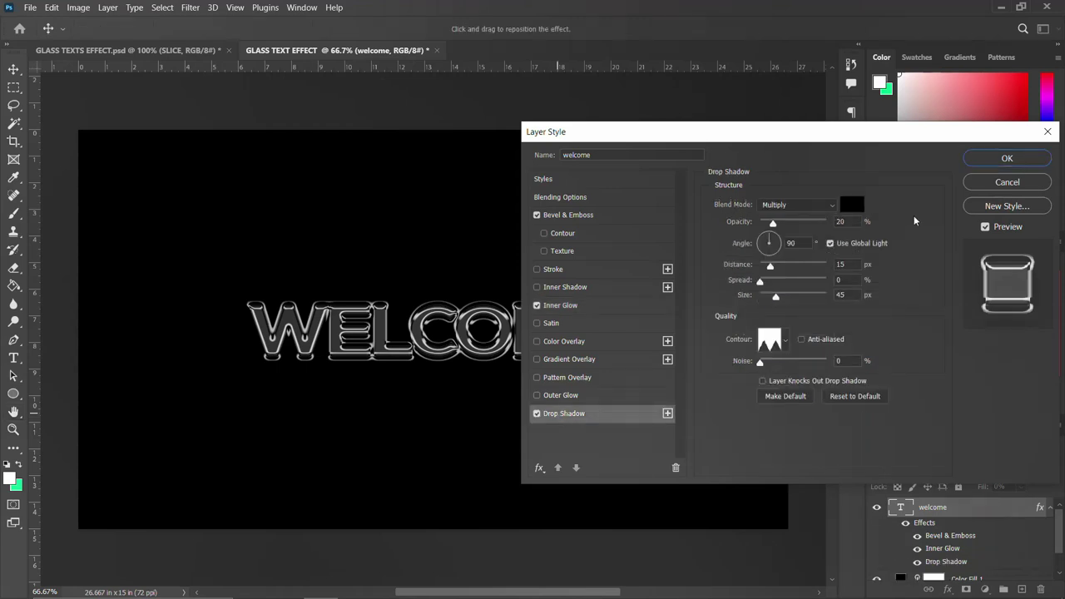
Give the drop shadow Multiply mode, 20% opacity, 15 px distance and 45 px size
{"action": "left_click", "coordinate": [795, 206]}
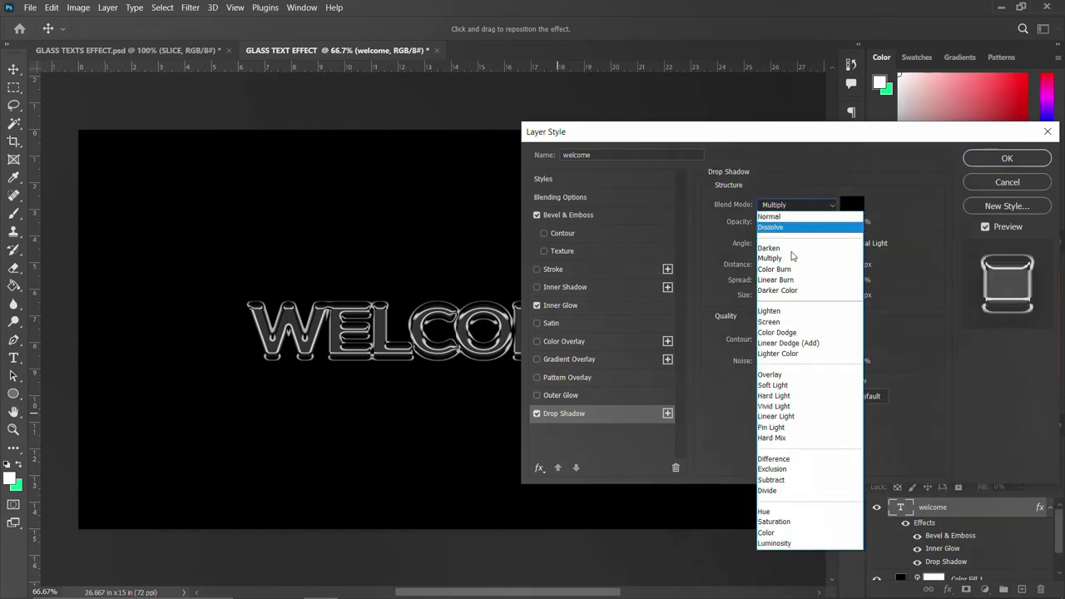
{"action": "left_click", "coordinate": [791, 260]}
{"action": "key", "text": "Tab"}
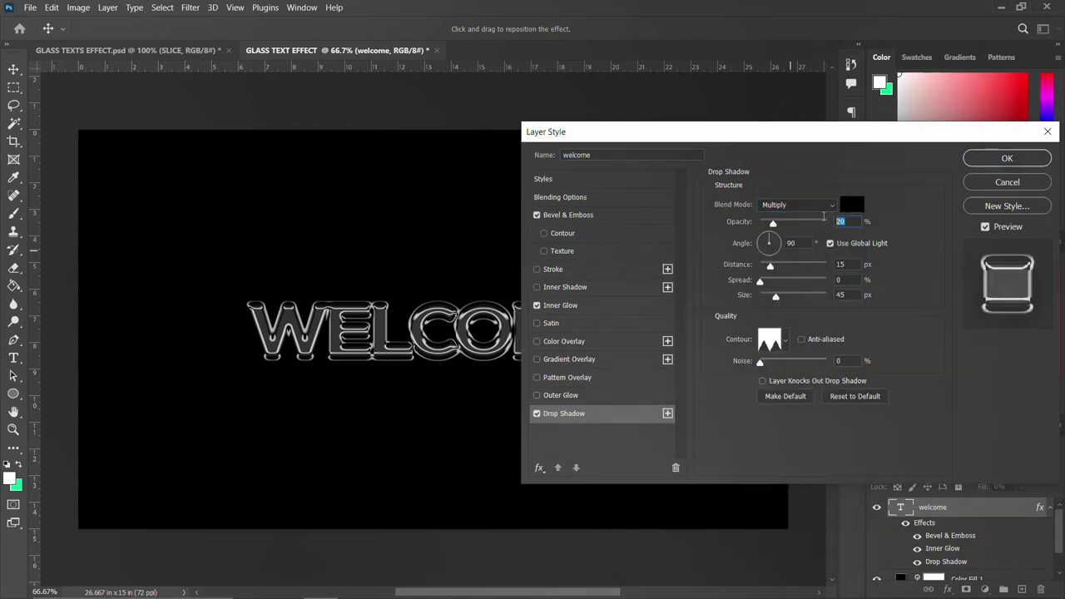
{"action": "type", "text": "20"}
{"action": "key", "text": "Tab"}
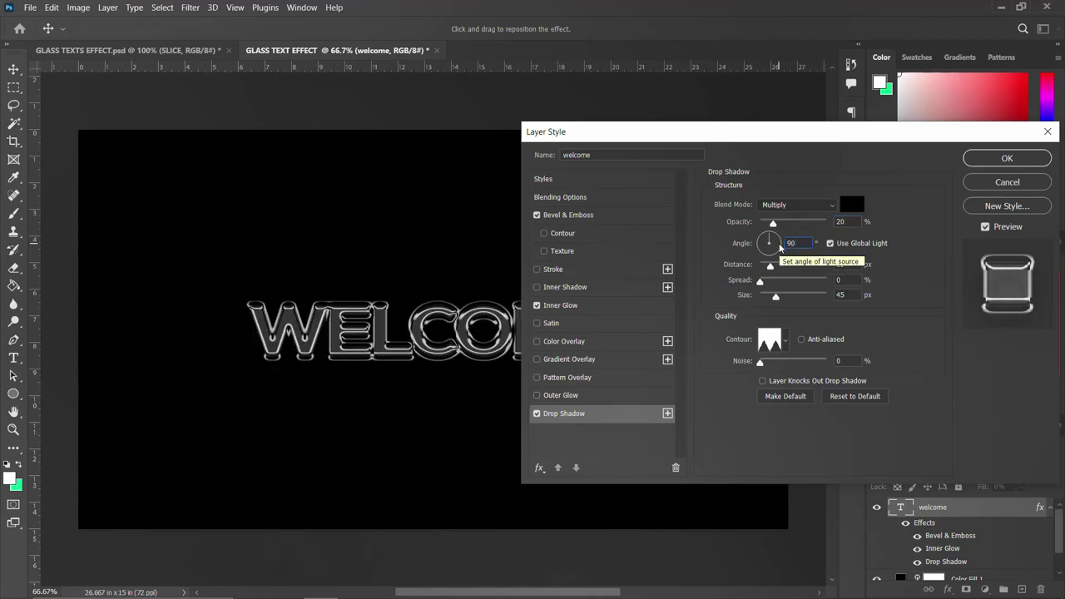
{"action": "left_click", "coordinate": [791, 243]}
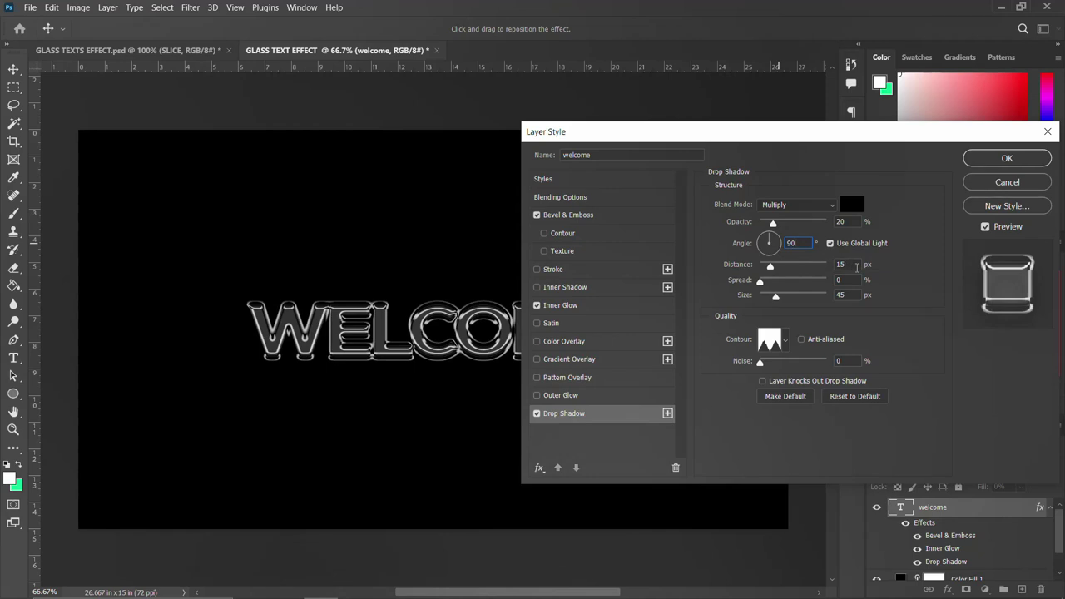
{"action": "left_click", "coordinate": [855, 263]}
{"action": "key", "text": "Tab"}
{"action": "key", "text": "Tab"}
{"action": "left_click", "coordinate": [832, 295]}
{"action": "type", "text": "45"}
Apply a new contour and noise to the drop shadow, then apply the layer style
{"action": "left_click", "coordinate": [787, 340]}
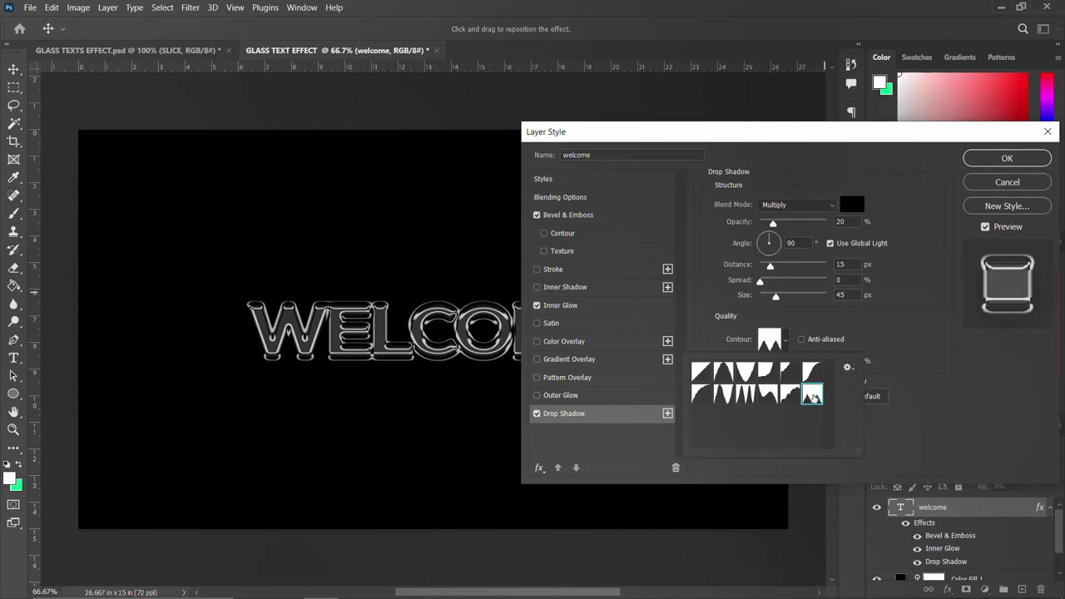
{"action": "double_click", "coordinate": [813, 397]}
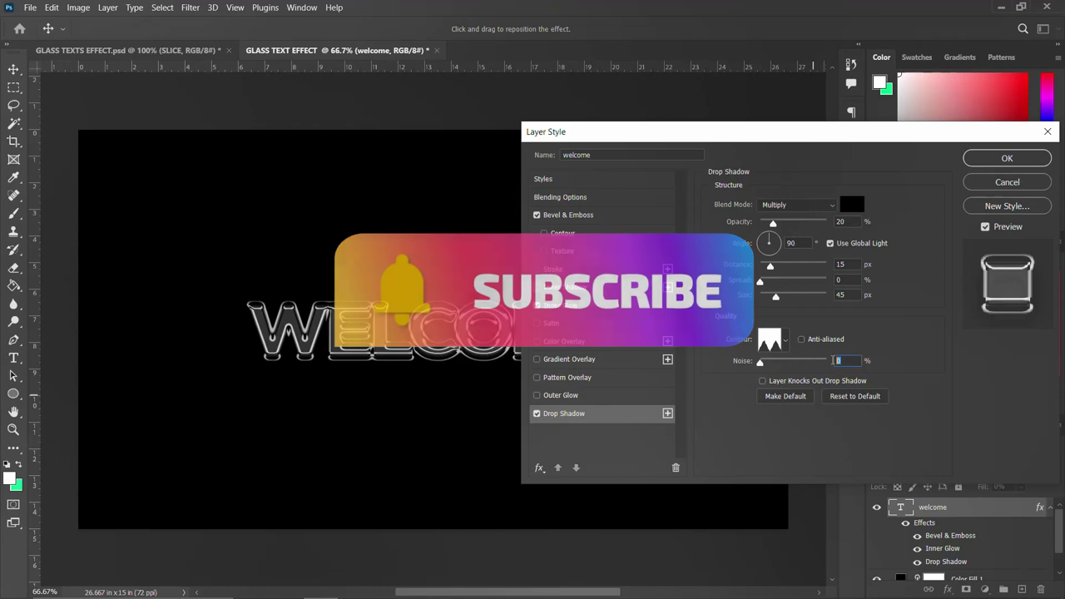
{"action": "left_click", "coordinate": [834, 360]}
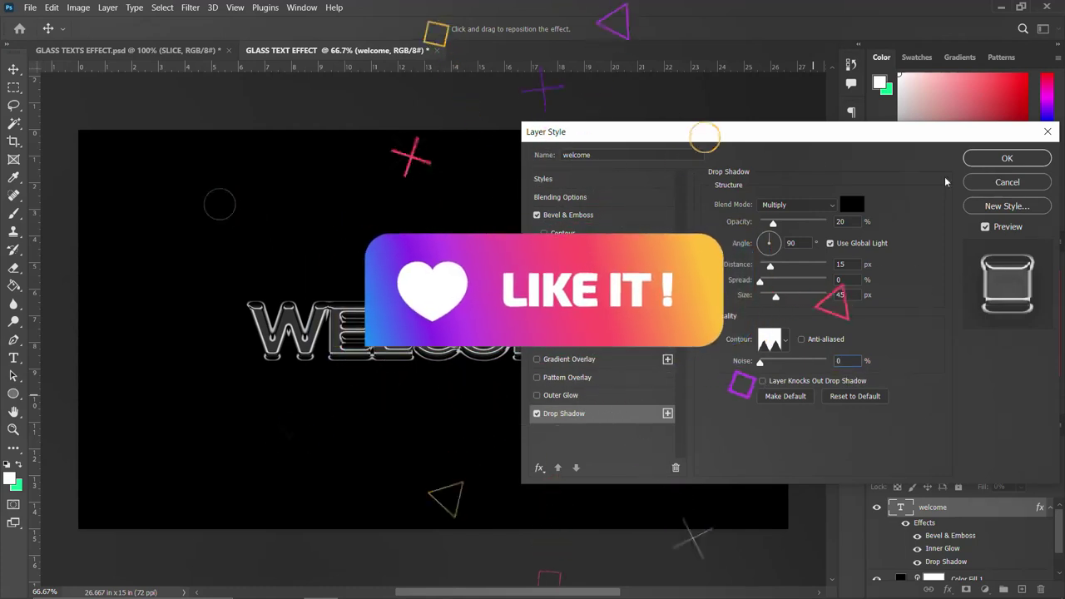
{"action": "left_click_drag", "start_coordinate": [967, 137], "coordinate": [811, 126]}
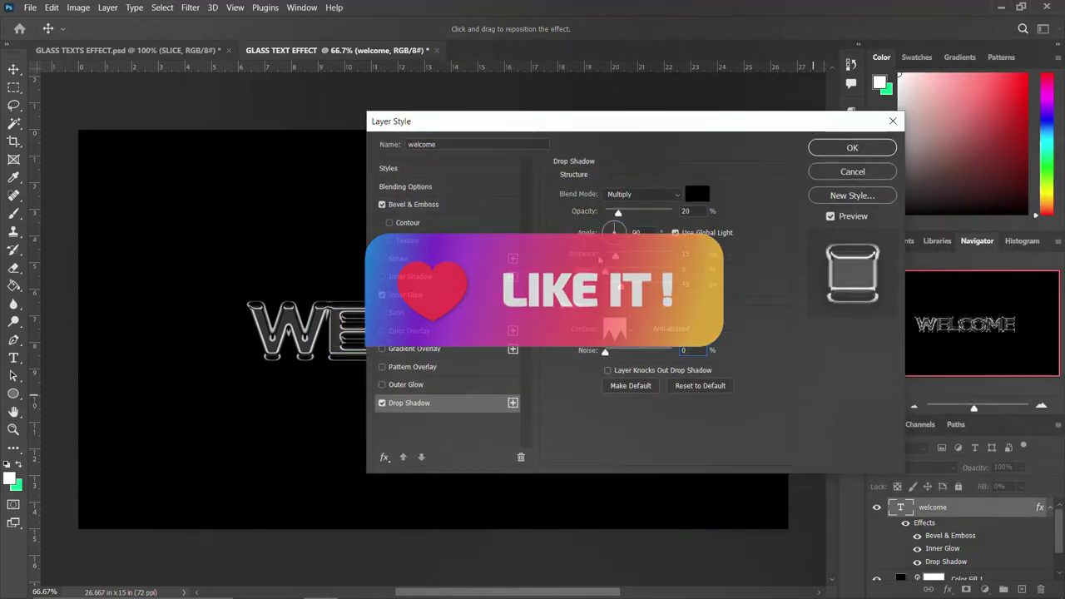
{"action": "left_click", "coordinate": [864, 150]}
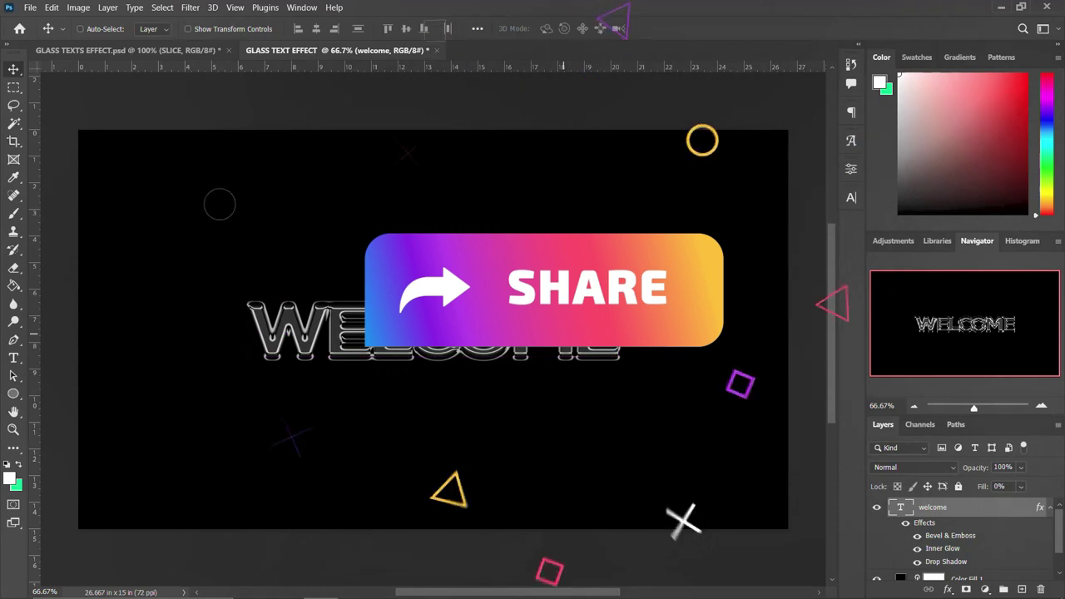
{"action": "key", "text": "ctrl+t"}
Enlarge the WELCOME text and select the Color Fill 1 background layer
{"action": "left_click_drag", "start_coordinate": [618, 378], "coordinate": [655, 402]}
{"action": "key", "text": "Return"}
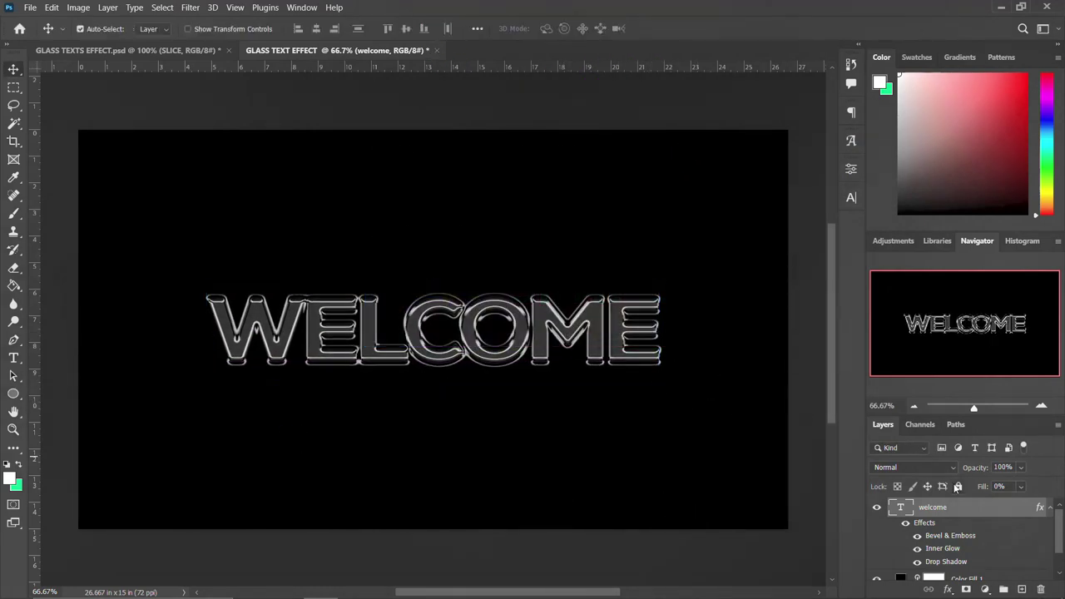
{"action": "scroll", "coordinate": [903, 580], "scroll_direction": "down", "scroll_amount": 1}
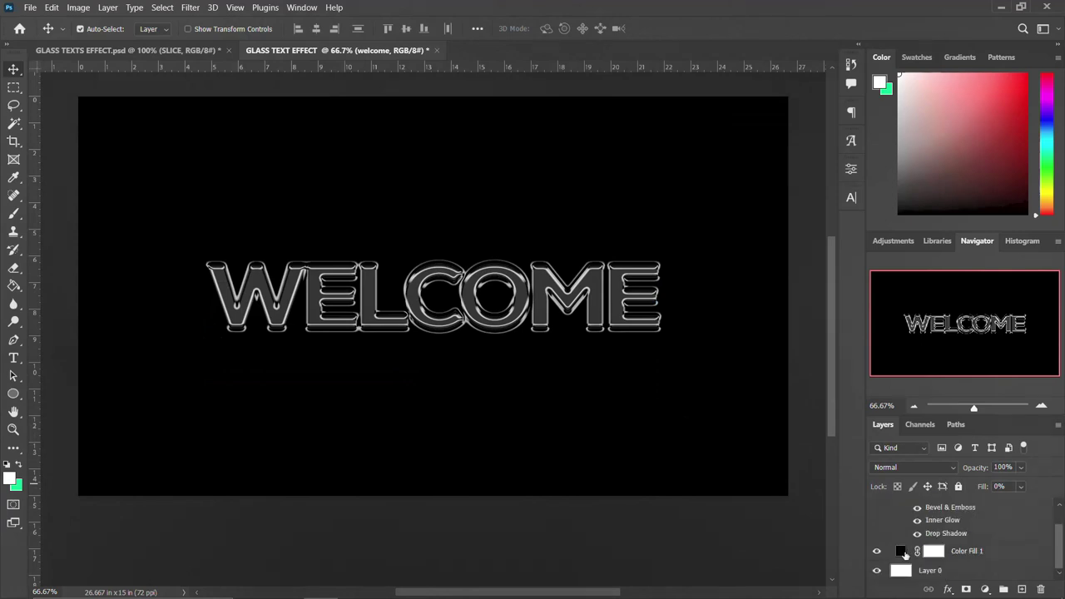
{"action": "left_click", "coordinate": [901, 551]}
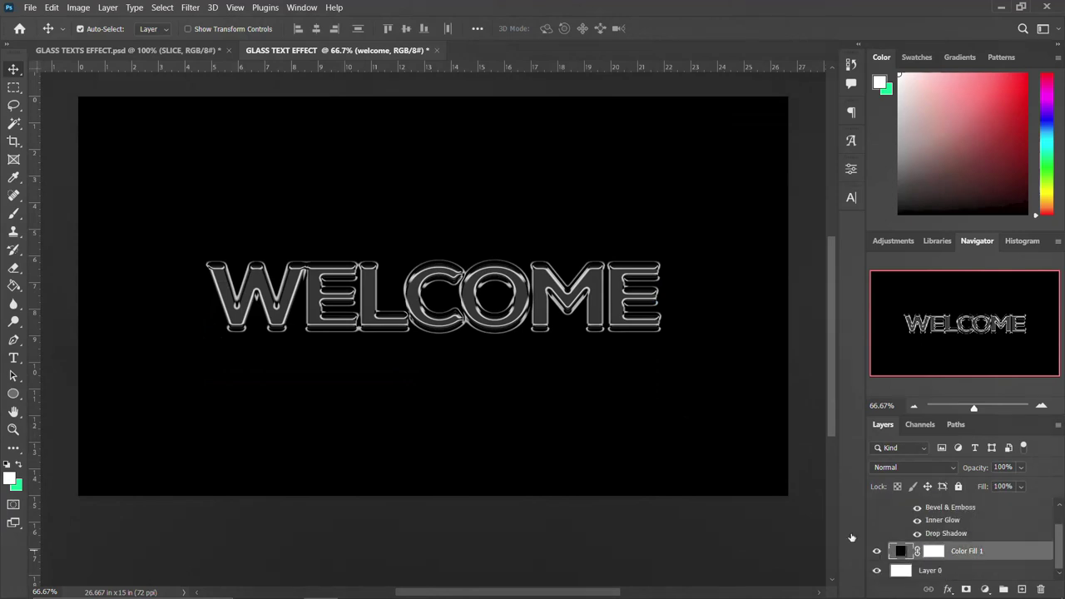
Change the Color Fill 1 background from black to dark navy blue 1a2e44
{"action": "left_click", "coordinate": [654, 280]}
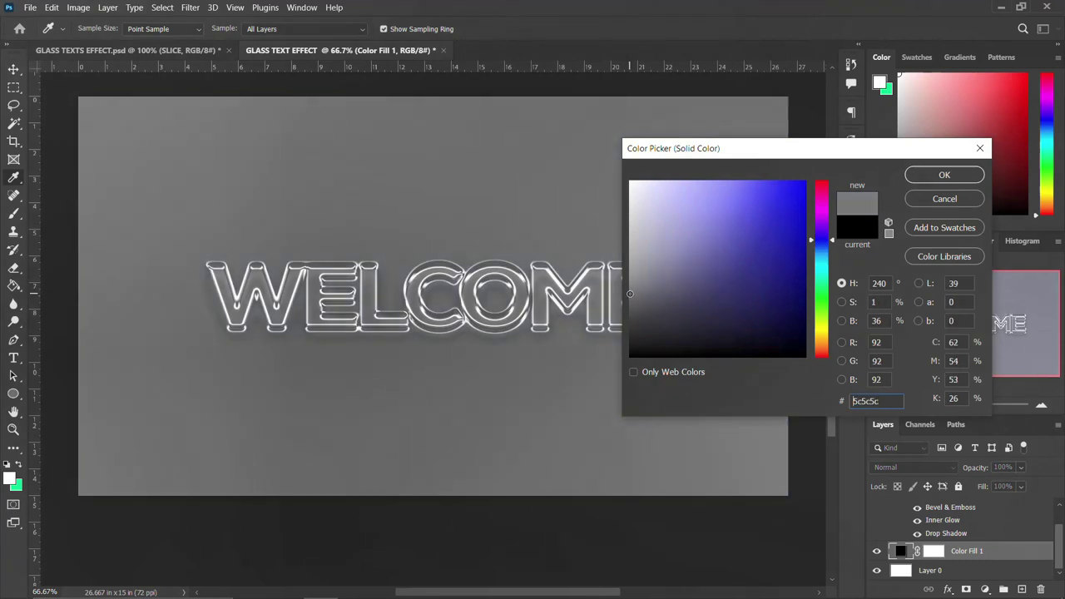
{"action": "left_click", "coordinate": [760, 293]}
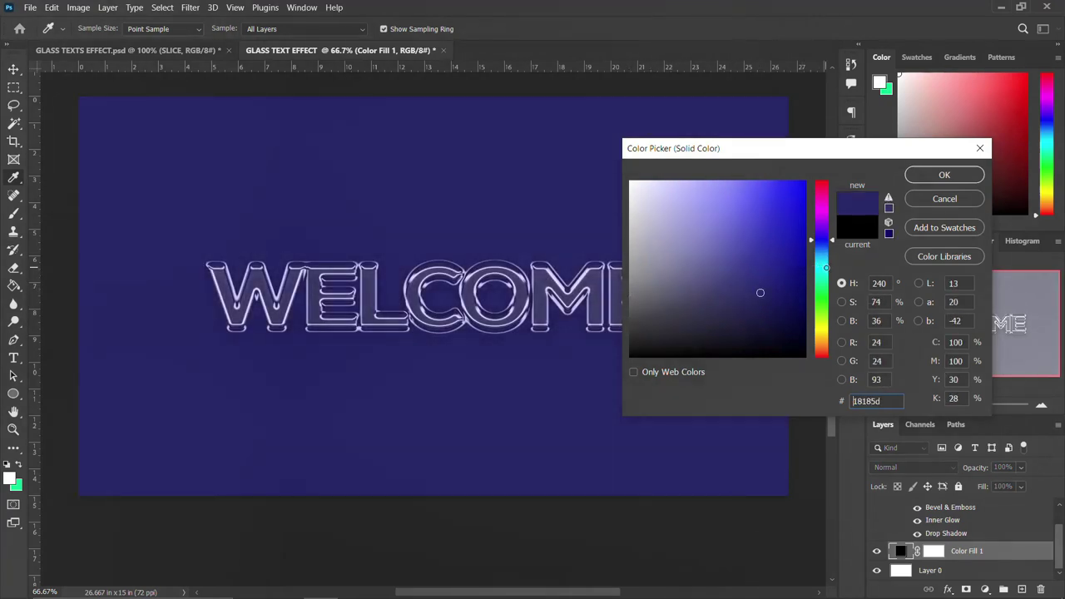
{"action": "left_click", "coordinate": [828, 274]}
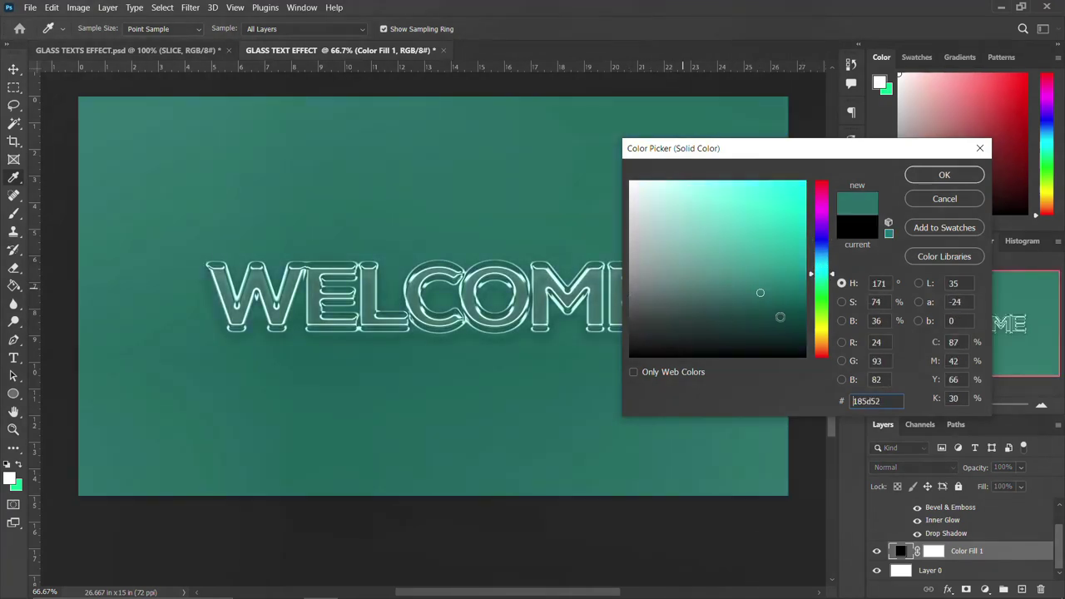
{"action": "left_click", "coordinate": [811, 297]}
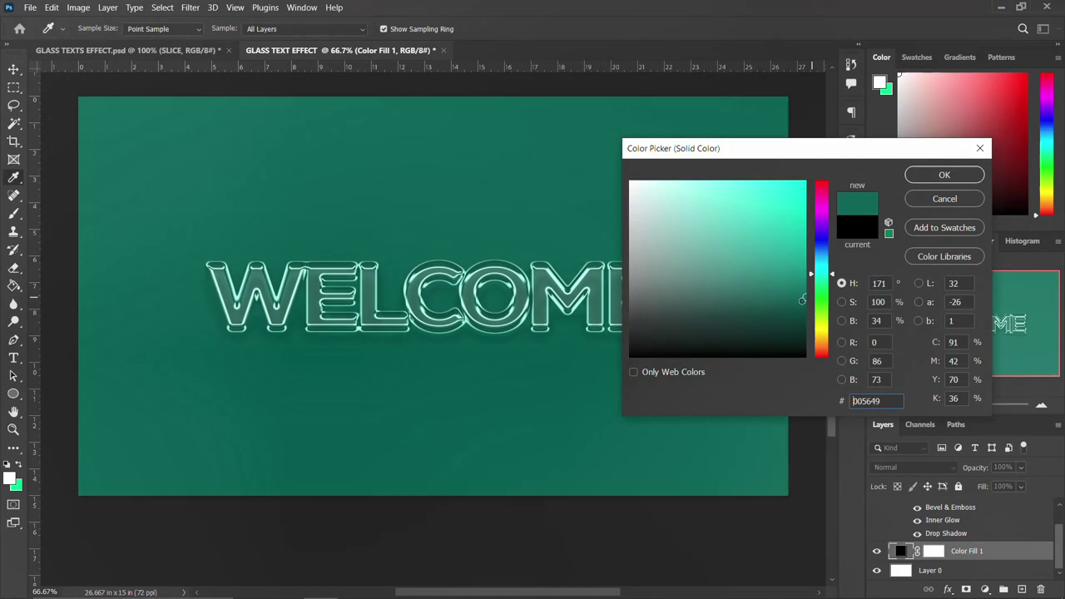
{"action": "left_click", "coordinate": [806, 209]}
{"action": "left_click", "coordinate": [783, 263]}
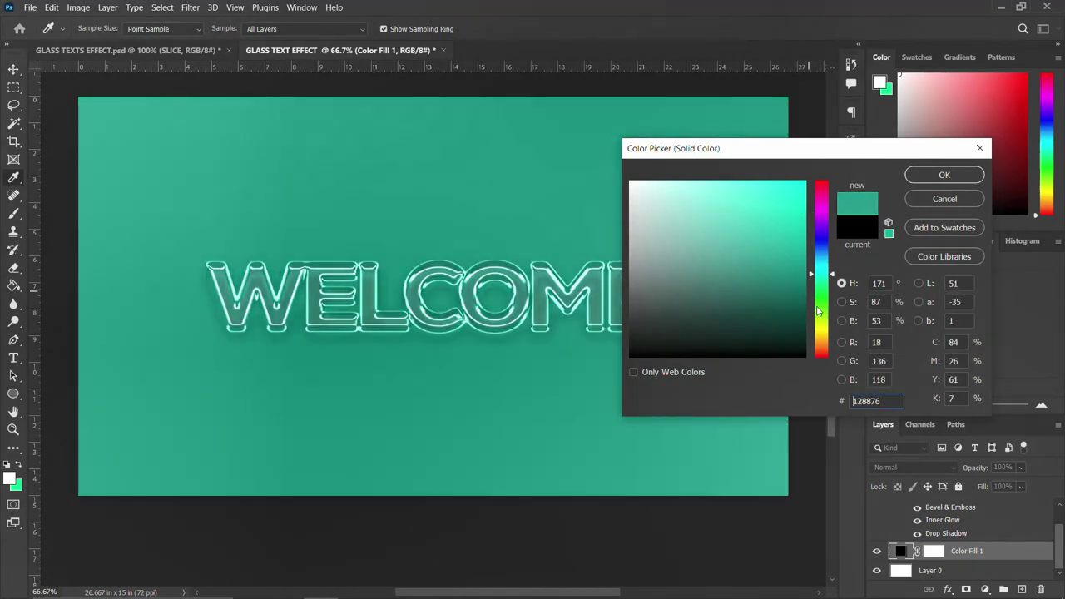
{"action": "left_click", "coordinate": [821, 310]}
{"action": "left_click", "coordinate": [669, 266]}
{"action": "left_click_drag", "start_coordinate": [670, 265], "coordinate": [662, 300]}
{"action": "left_click", "coordinate": [820, 351]}
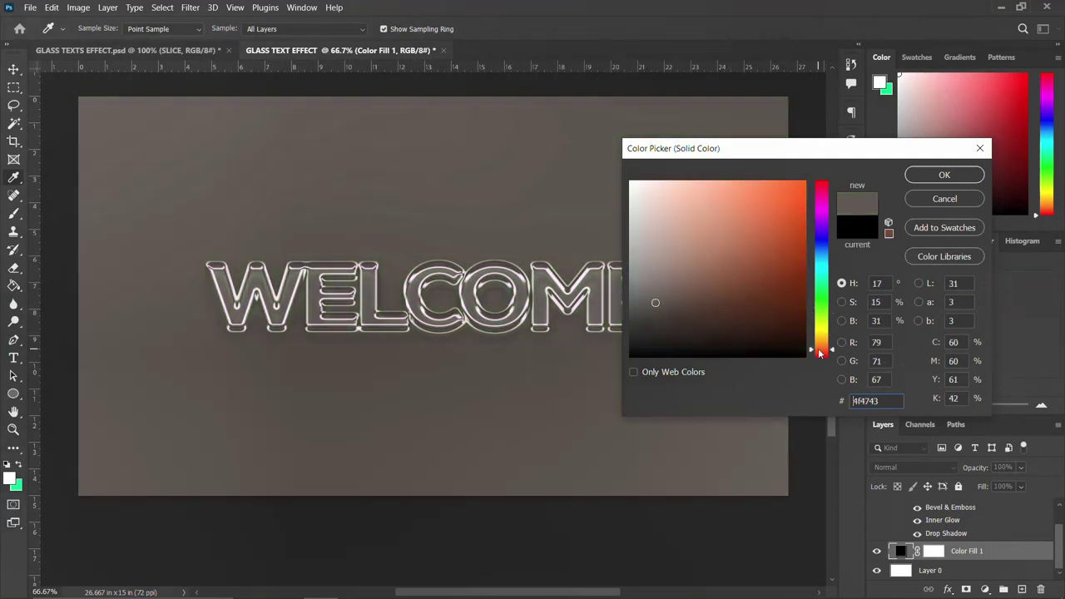
{"action": "mouse_move", "coordinate": [671, 239]}
{"action": "left_mouse_down"}
{"action": "mouse_move", "coordinate": [689, 268]}
{"action": "mouse_move", "coordinate": [782, 265]}
{"action": "mouse_move", "coordinate": [776, 245]}
{"action": "mouse_move", "coordinate": [804, 219]}
{"action": "mouse_move", "coordinate": [751, 211]}
{"action": "mouse_move", "coordinate": [709, 239]}
{"action": "left_mouse_up"}
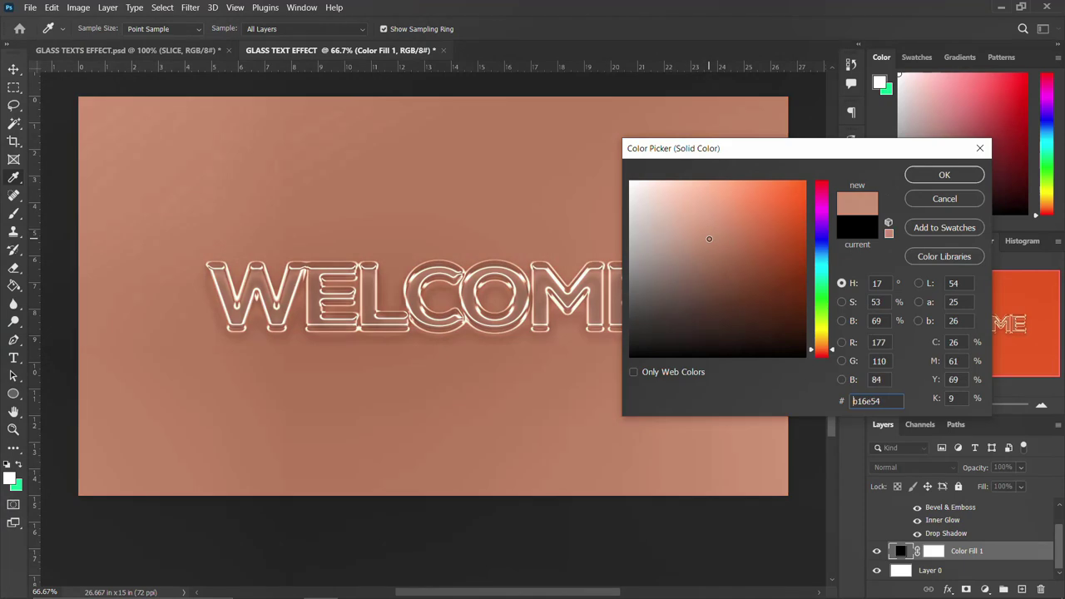
{"action": "left_click", "coordinate": [637, 278]}
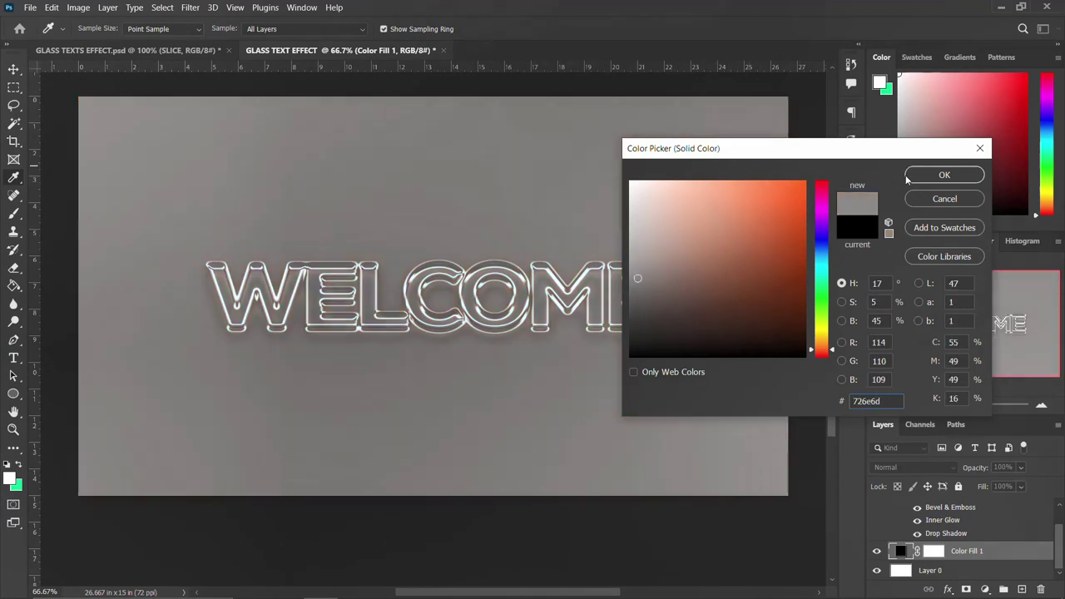
{"action": "left_click_drag", "start_coordinate": [785, 291], "coordinate": [738, 311]}
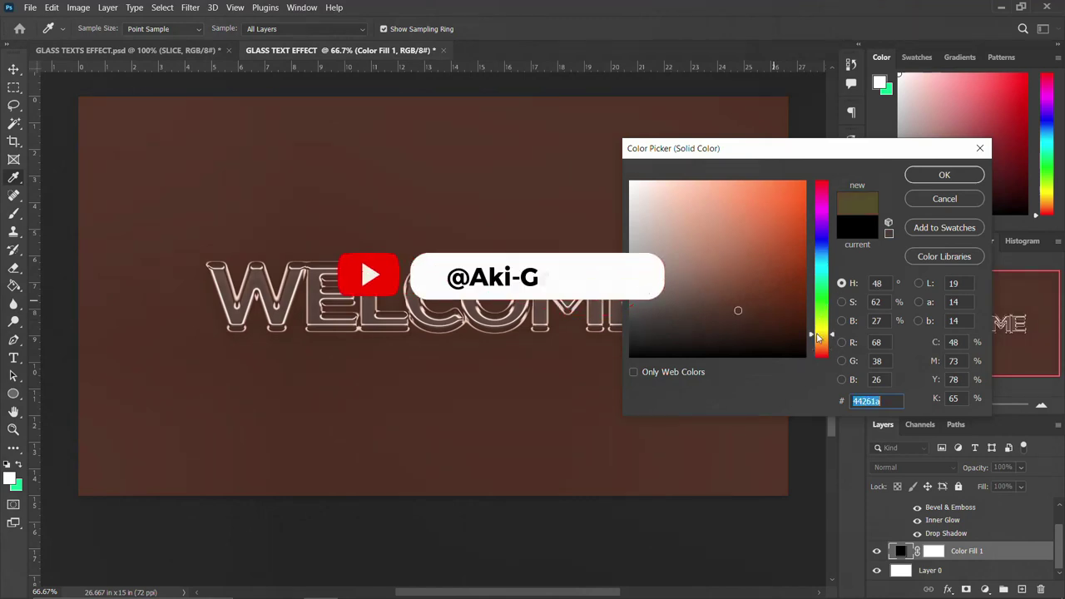
{"action": "left_click", "coordinate": [821, 334]}
{"action": "left_click_drag", "start_coordinate": [822, 303], "coordinate": [791, 255]}
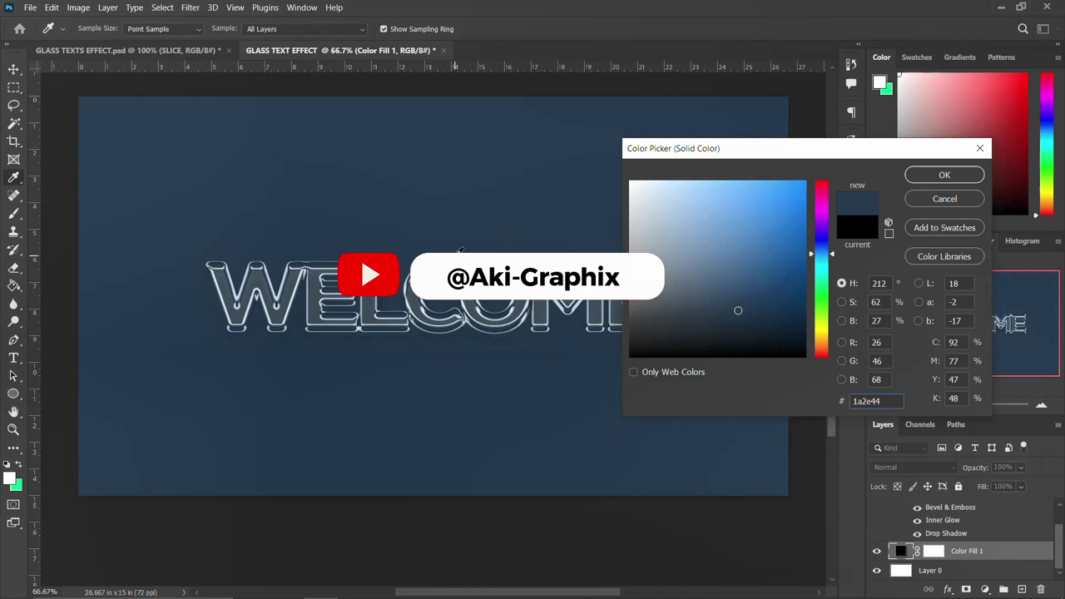
{"action": "left_click", "coordinate": [945, 174]}
{"action": "scroll", "coordinate": [571, 305], "scroll_direction": "up", "scroll_amount": 1}
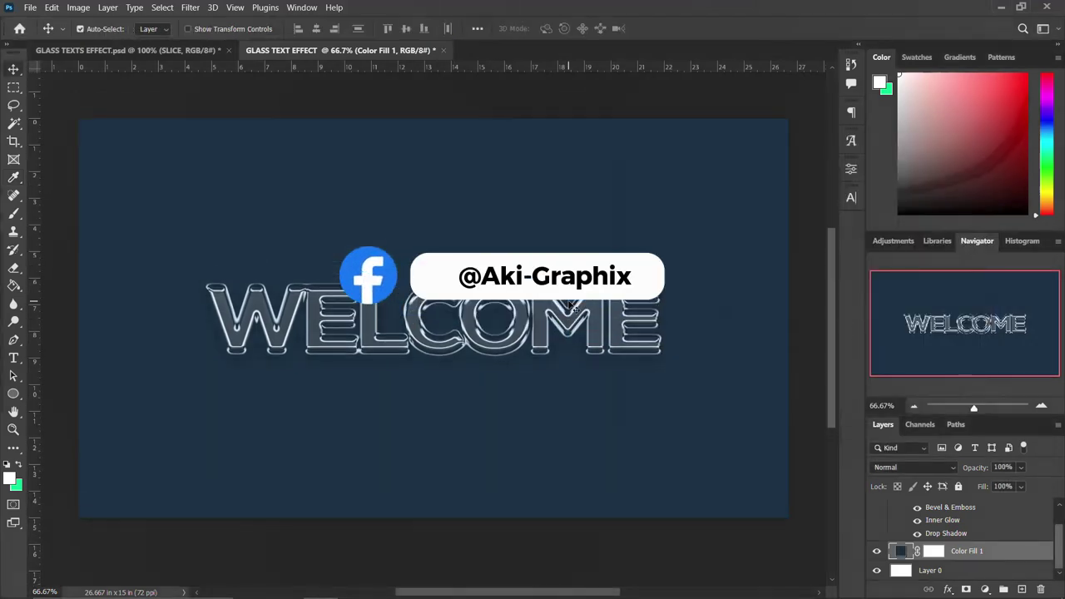
Replace the WELCOME text with GOOD
{"action": "scroll", "coordinate": [915, 507], "scroll_direction": "up", "scroll_amount": 1}
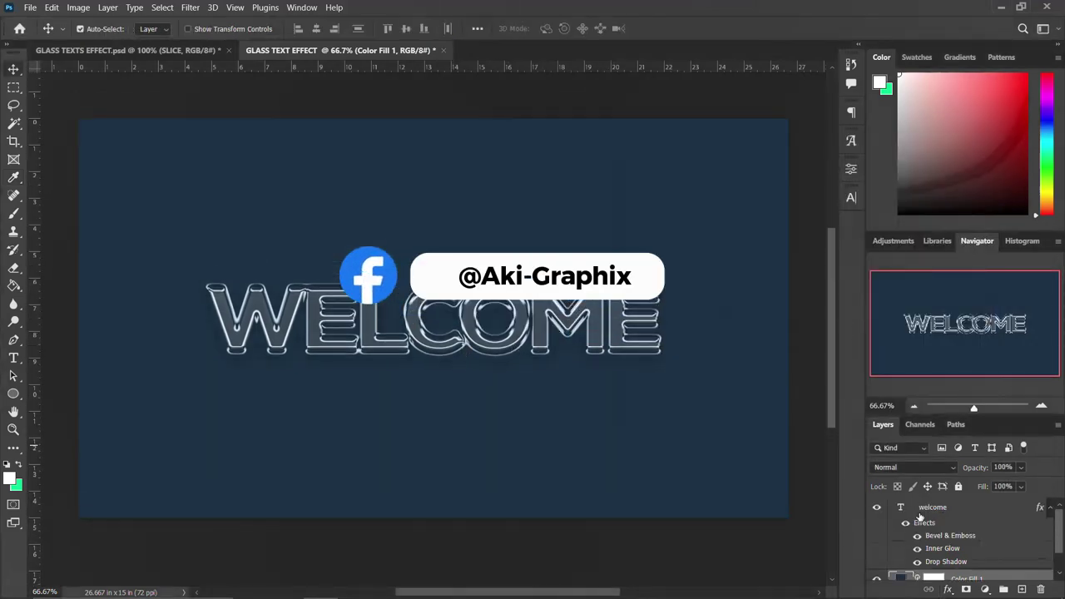
{"action": "left_click", "coordinate": [1050, 507]}
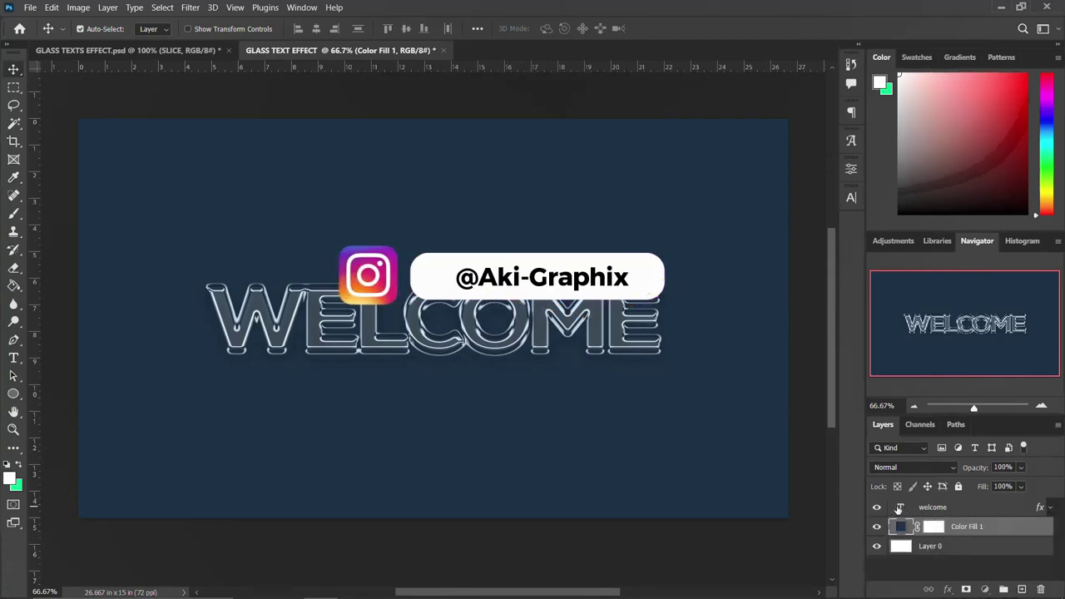
{"action": "double_click", "coordinate": [899, 508]}
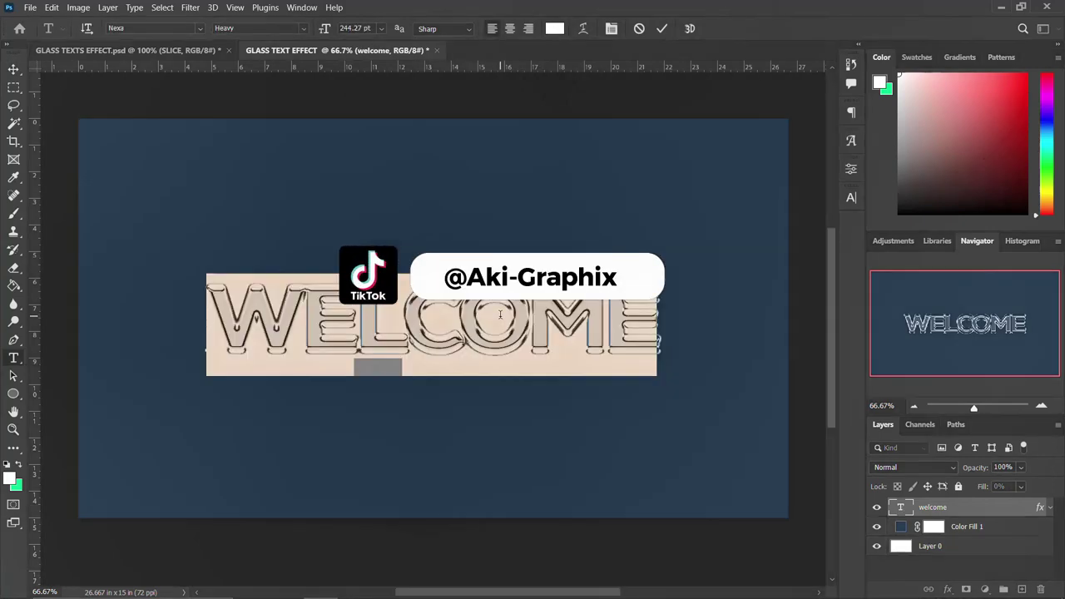
{"action": "type", "text": "good"}
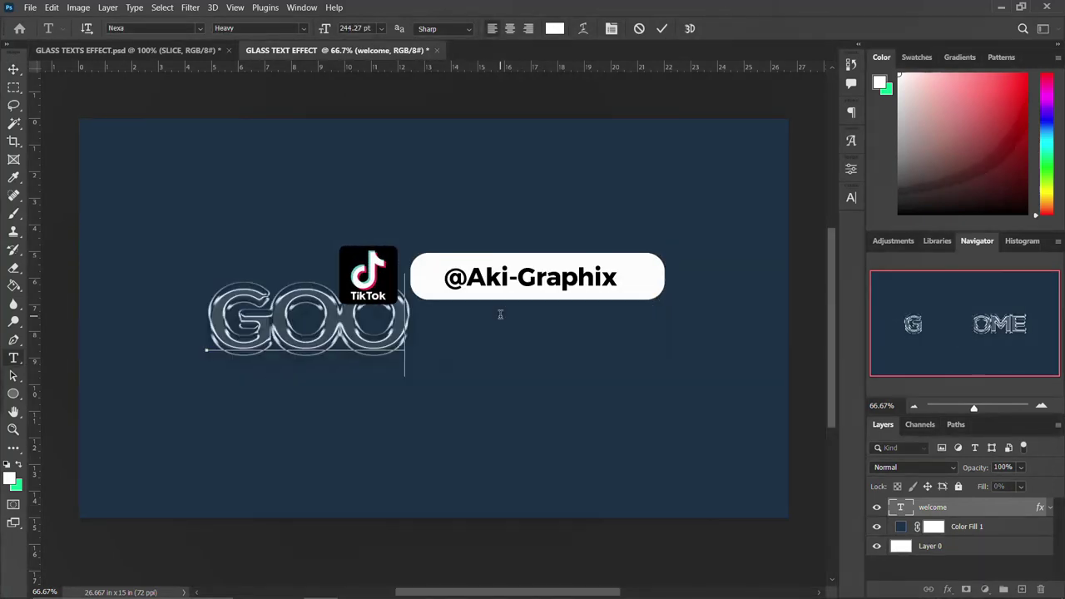
Scale GOOD to about 177% and centre it on the canvas
{"action": "key", "text": "ctrl+t"}
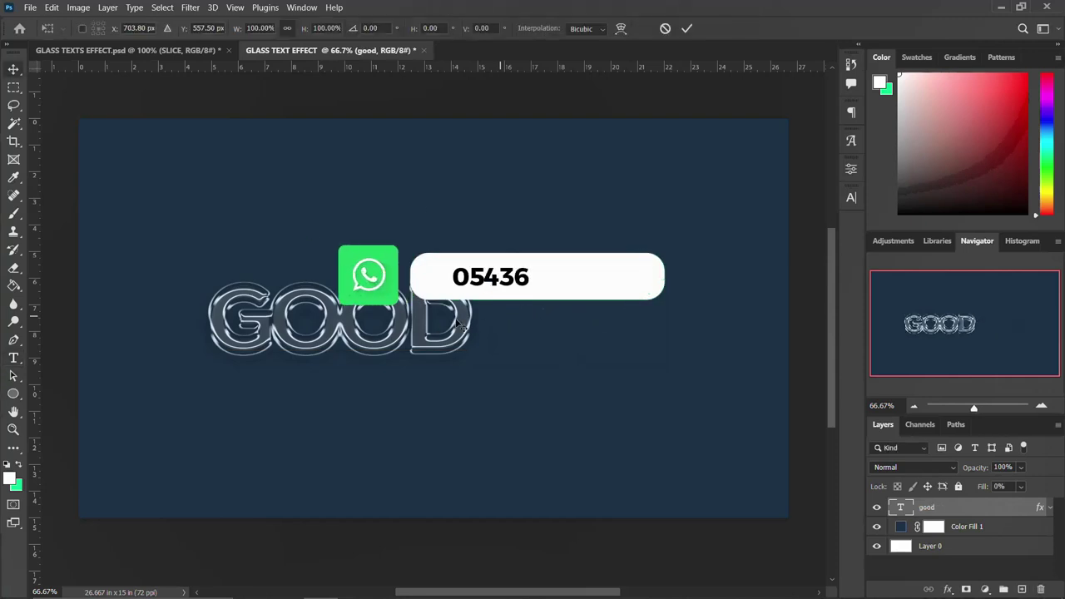
{"action": "left_click_drag", "start_coordinate": [469, 376], "coordinate": [572, 414]}
{"action": "left_click_drag", "start_coordinate": [426, 327], "coordinate": [513, 315]}
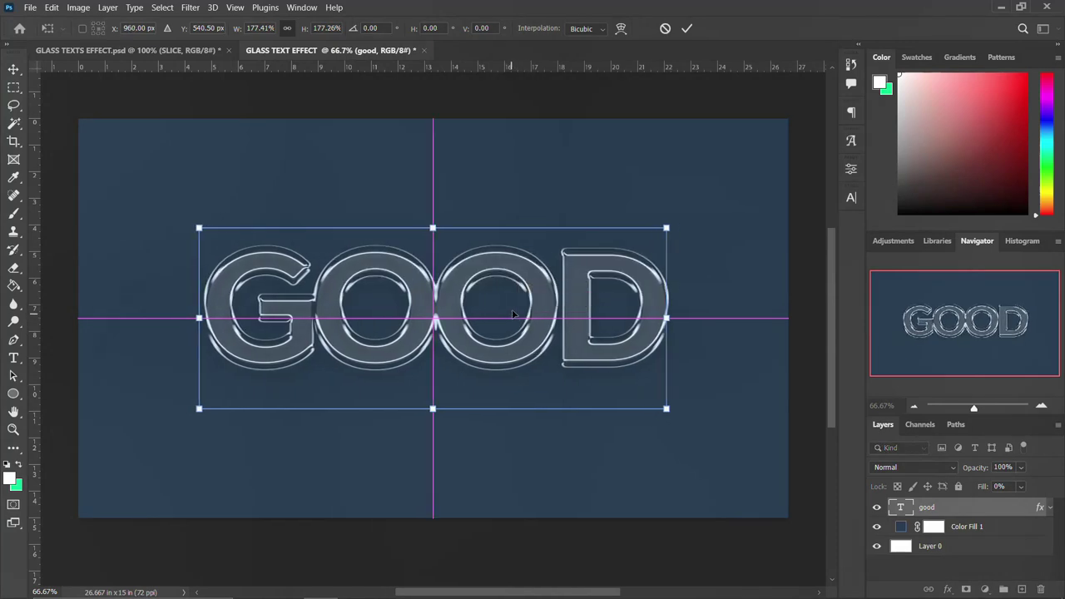
{"action": "key", "text": "Return"}
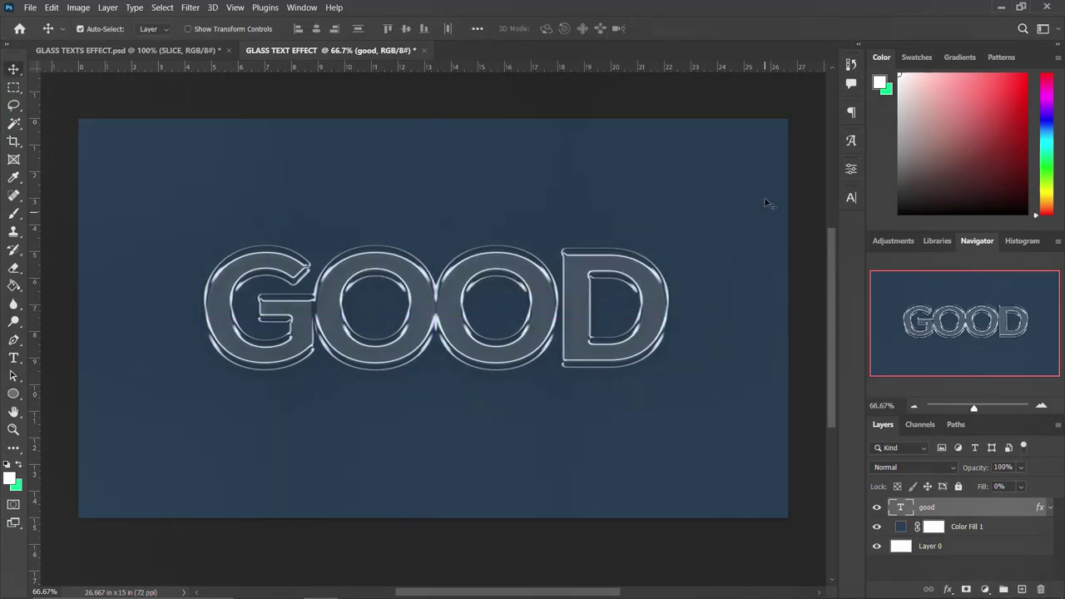
{"action": "left_click", "coordinate": [851, 198]}
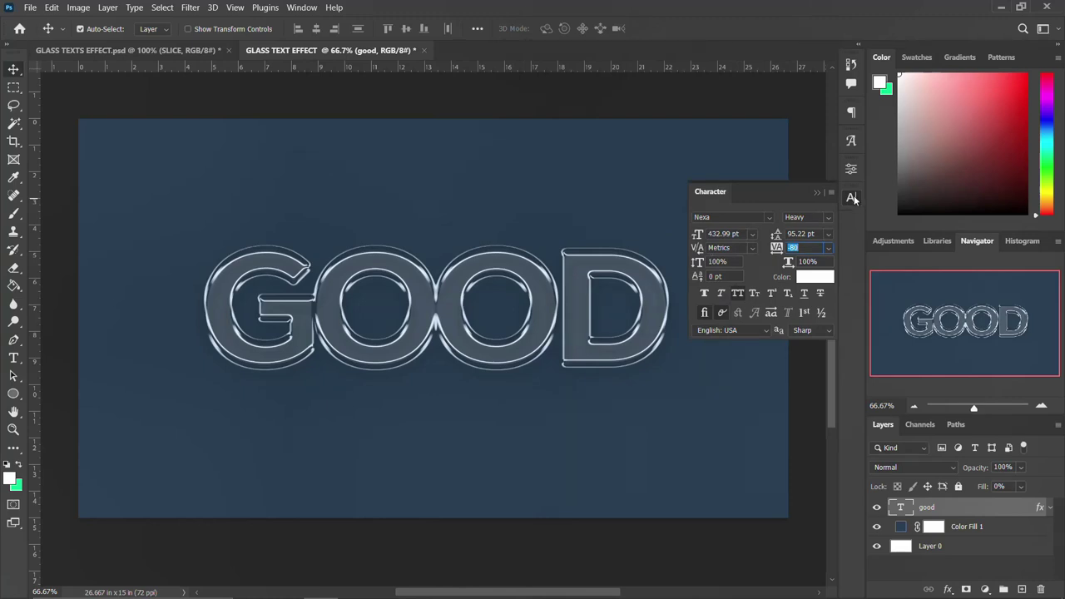
{"action": "left_click", "coordinate": [851, 198]}
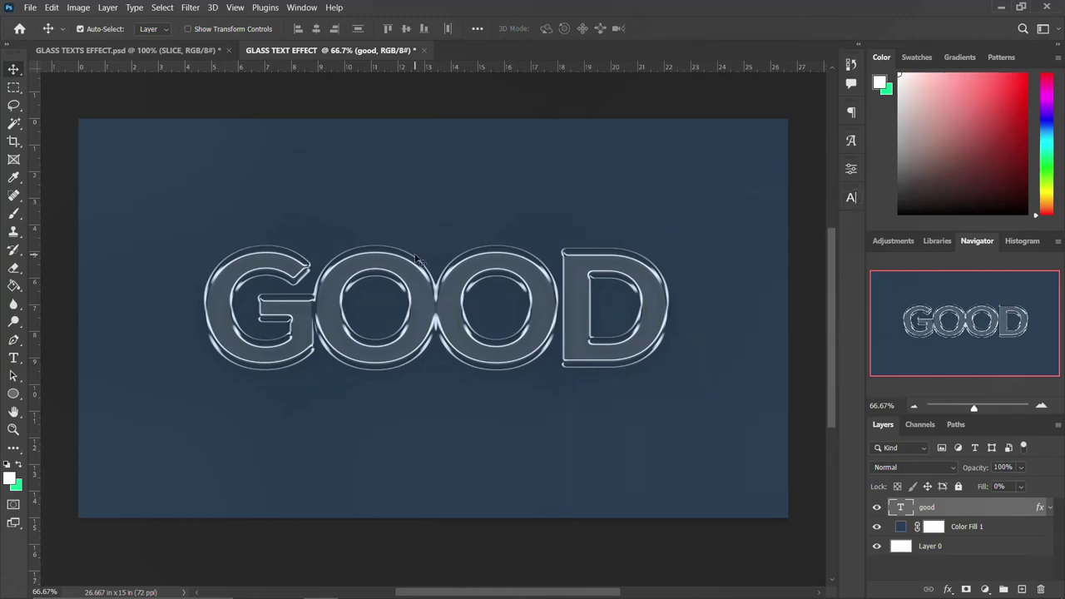